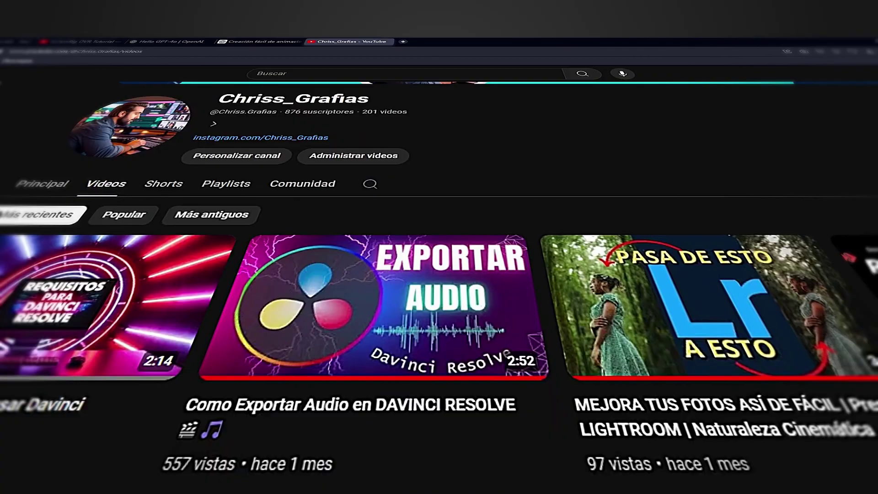
Scroll down the YouTube channel's Videos tab to browse its uploads.
scroll(439, 292, "down", 5)
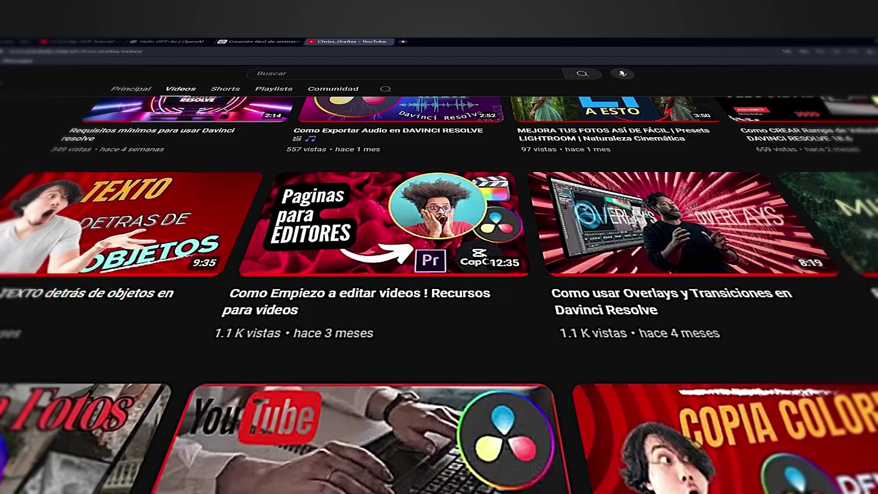
scroll(439, 292, "down", 2)
scroll(439, 293, "down", 2)
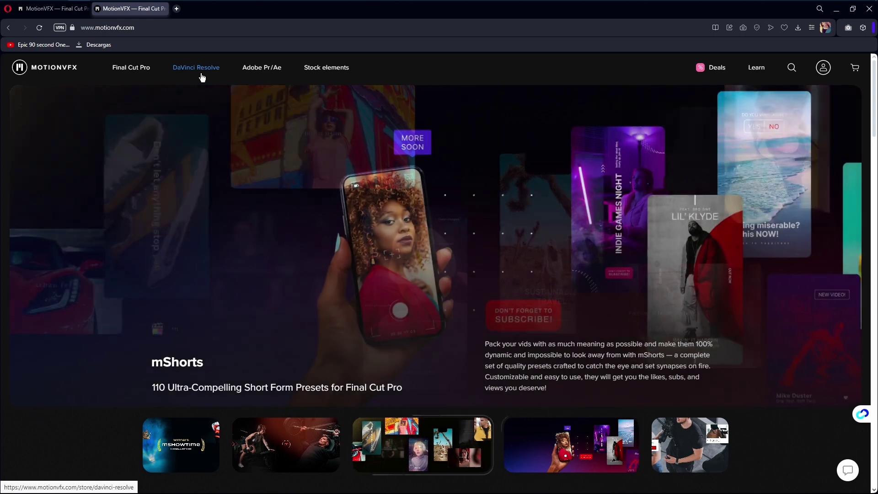
Open the MotionVFX DaVinci Resolve products store, browse it and search for 'camrig'.
left_click(201, 77)
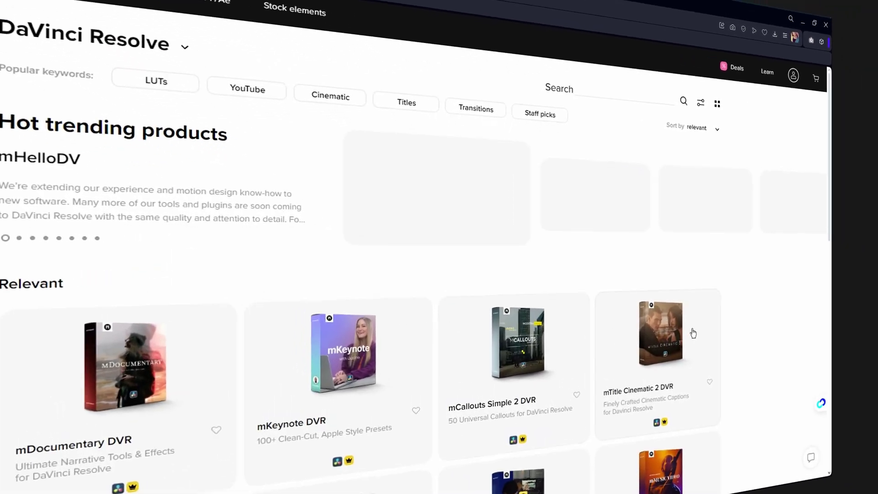
scroll(696, 298, "down", 5)
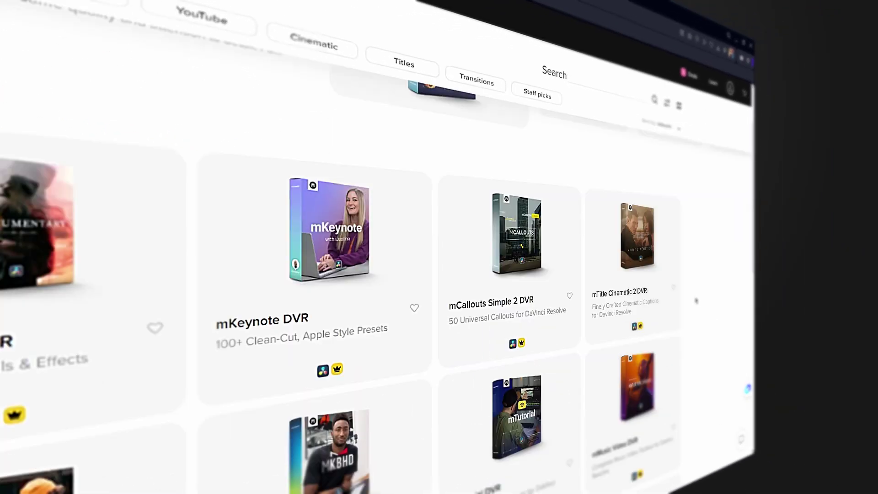
scroll(696, 301, "down", 3)
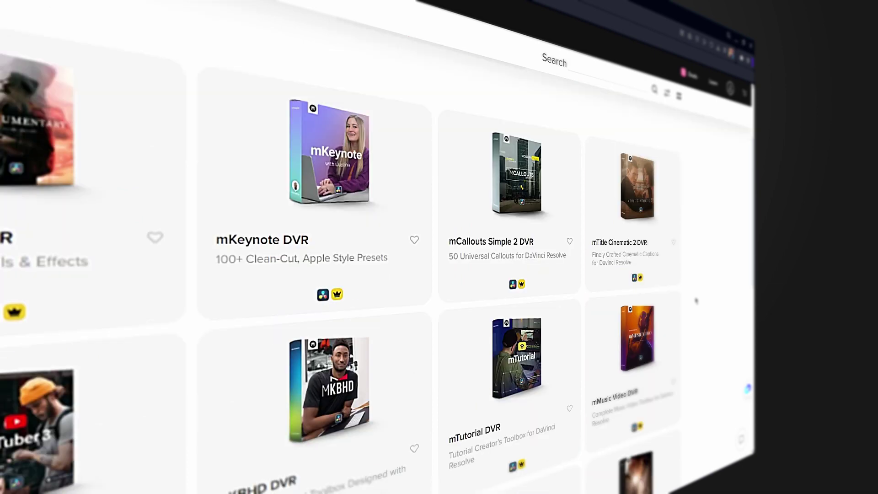
scroll(696, 300, "down", 2)
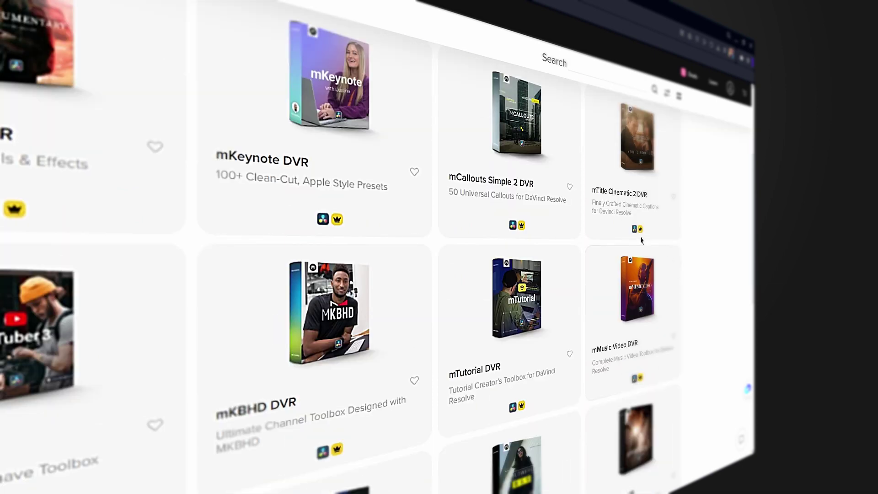
scroll(455, 298, "down", 2)
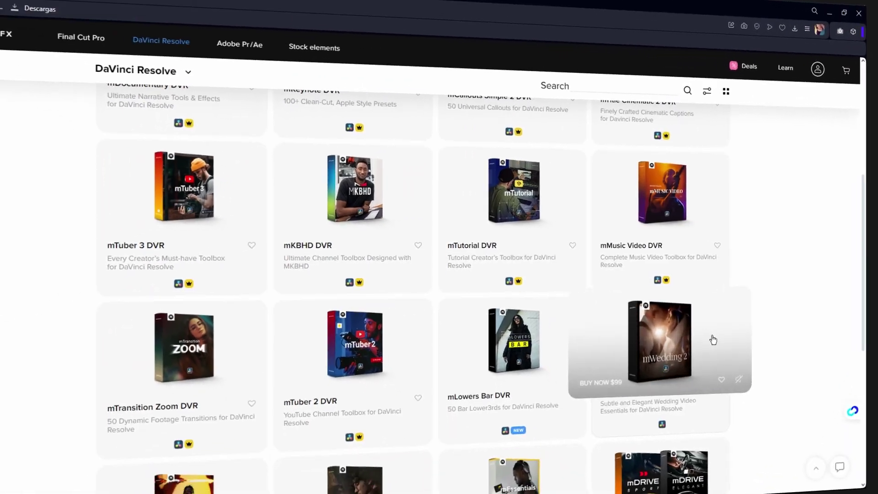
scroll(781, 322, "down", 3)
scroll(781, 325, "down", 2)
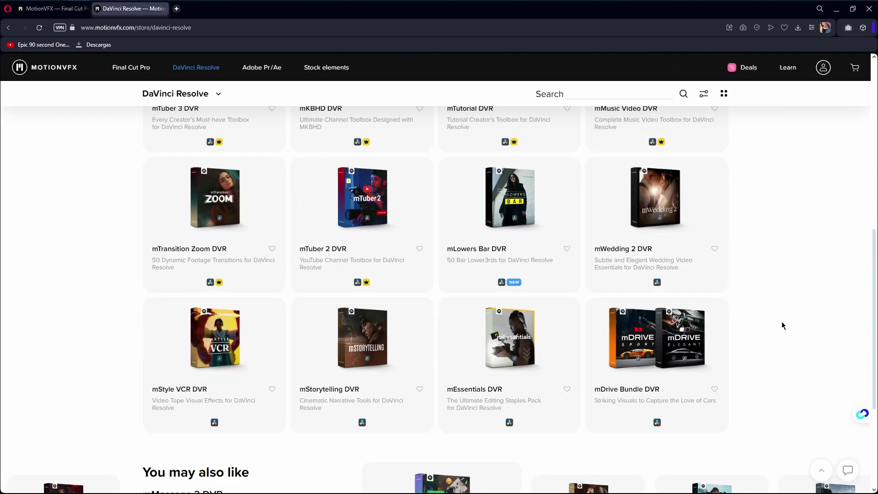
scroll(782, 325, "down", 3)
mouse_move(631, 92)
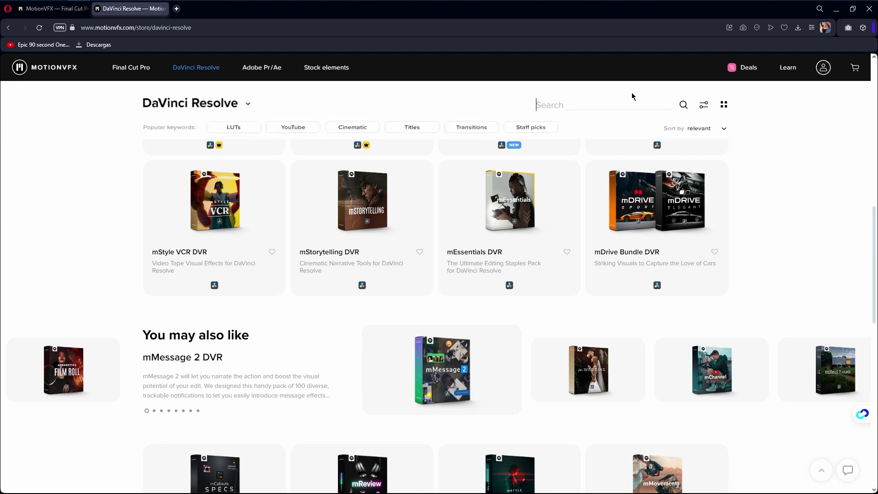
type("cam")
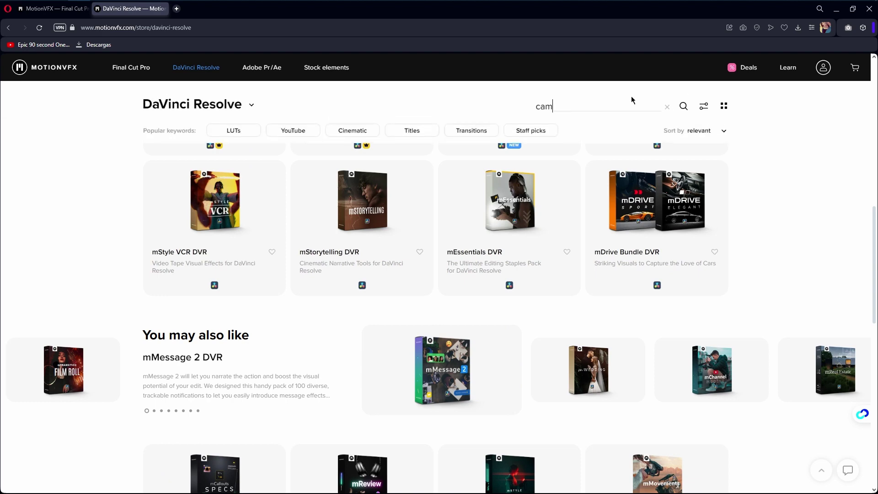
type("rig")
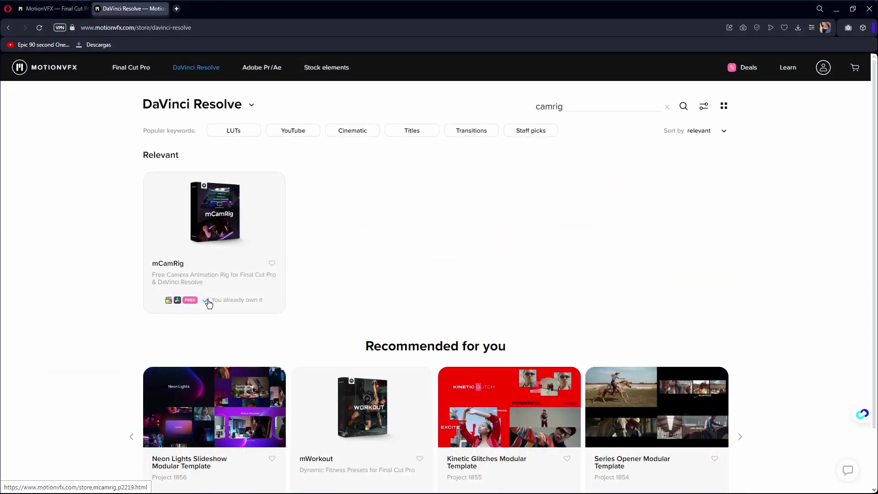
Open the mCamRig product page and follow its mInstaller link to the download page.
left_click(219, 227)
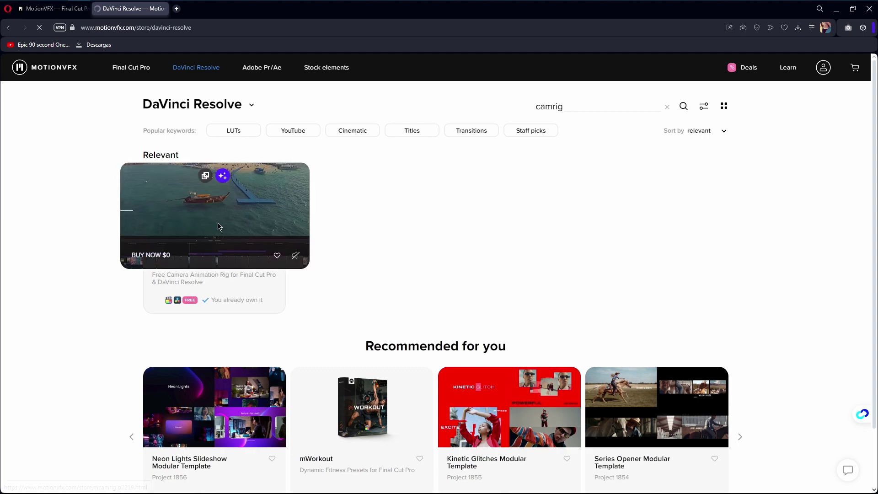
scroll(492, 219, "down", 5)
scroll(491, 196, "down", 5)
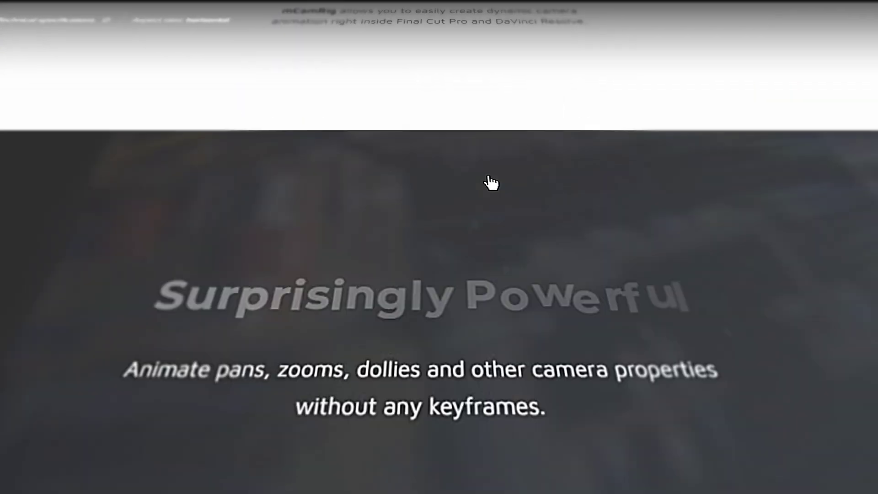
scroll(491, 183, "down", 5)
scroll(484, 157, "down", 5)
scroll(488, 130, "down", 5)
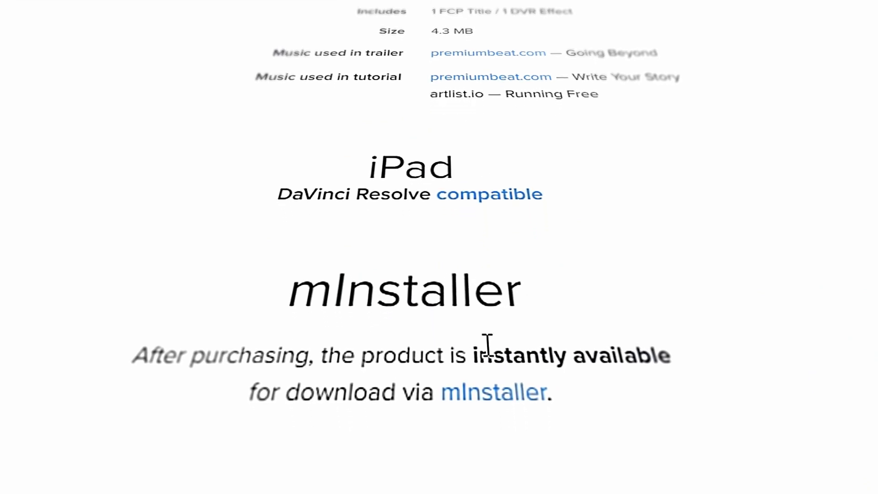
scroll(488, 345, "down", 3)
scroll(478, 187, "down", 2)
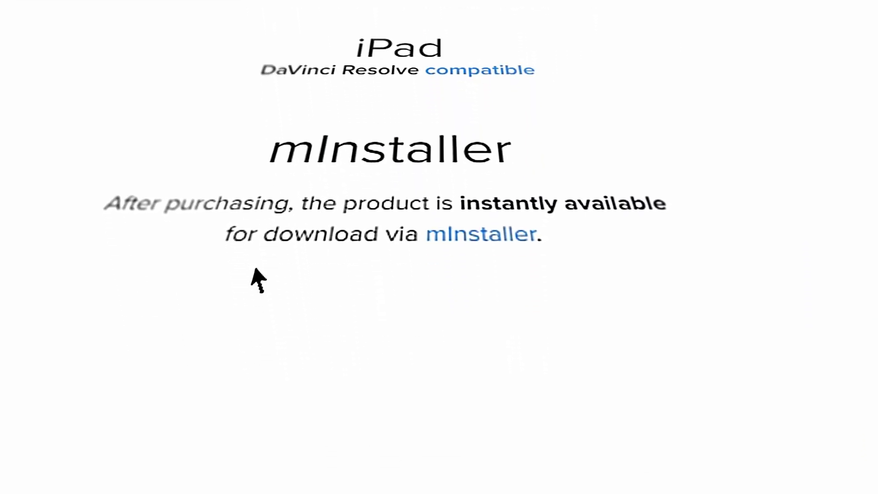
scroll(321, 229, "down", 3)
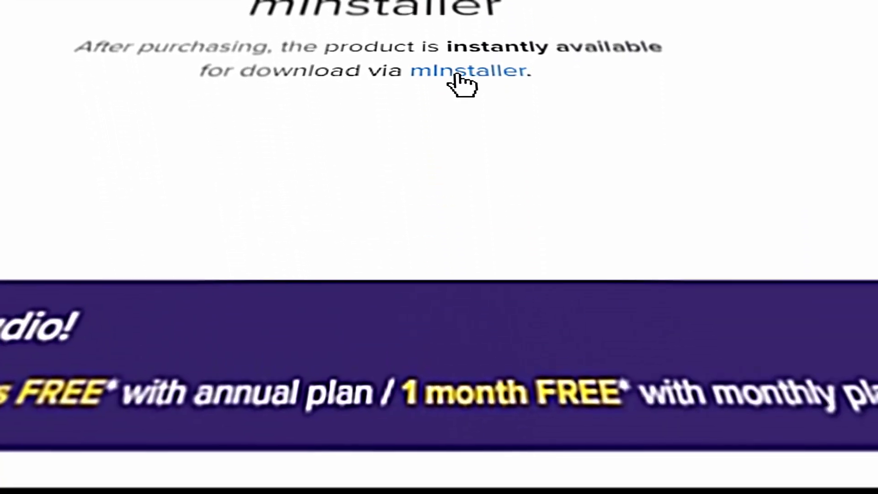
left_click(459, 74)
mouse_move(408, 329)
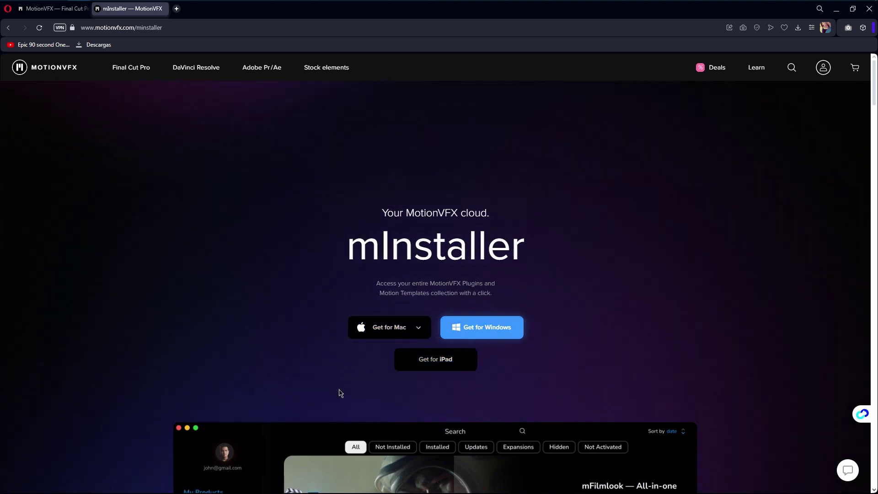
Download mInstaller 3.1.0 for Windows and install it without a desktop shortcut, launching it afterwards.
left_click(484, 336)
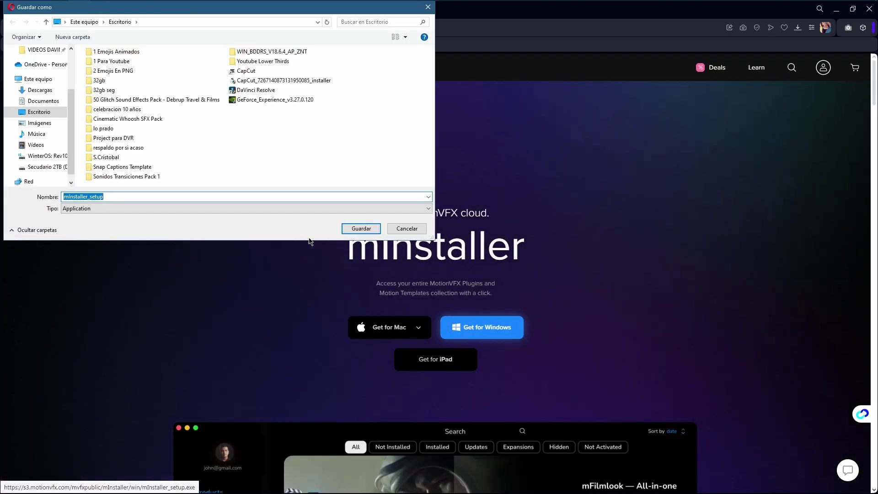
left_click(361, 228)
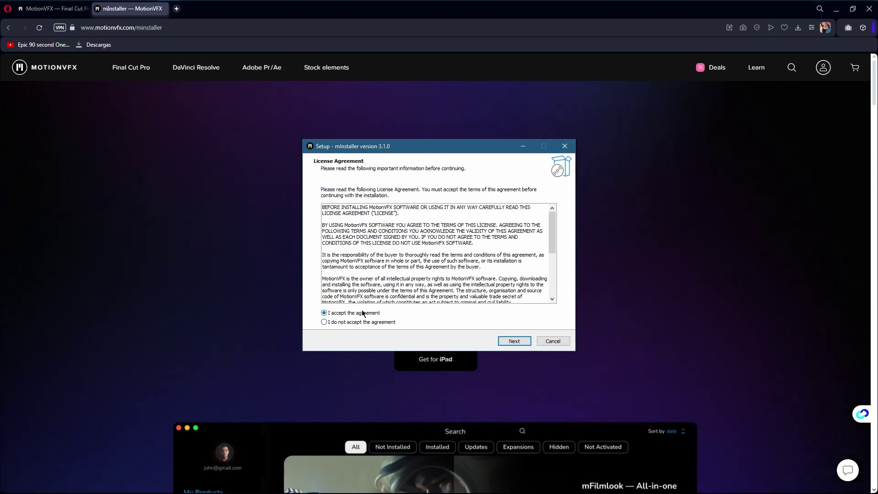
left_click(514, 341)
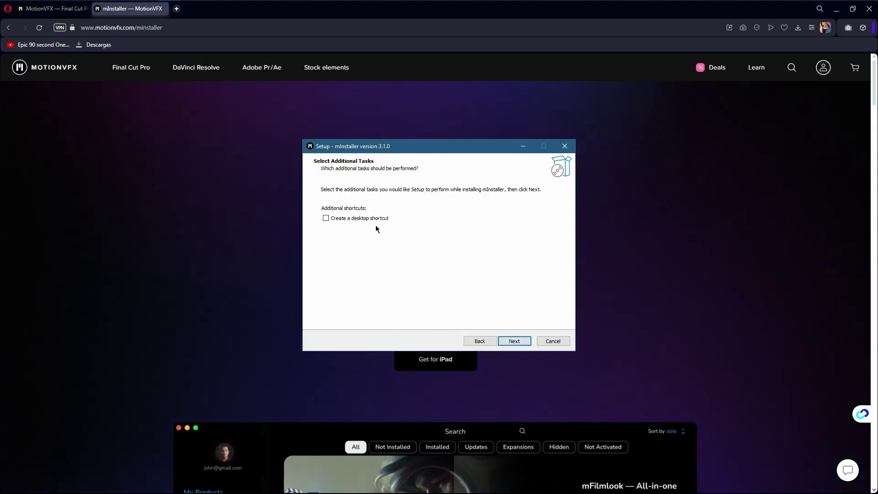
left_click(513, 339)
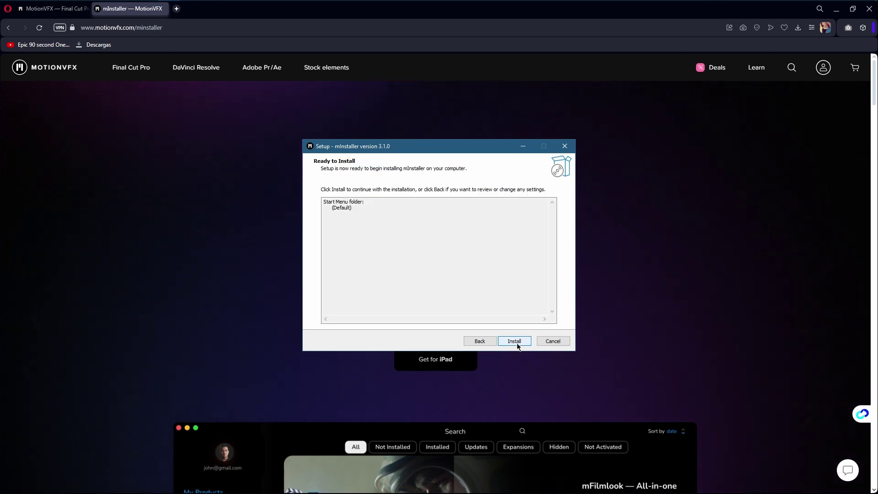
left_click(517, 343)
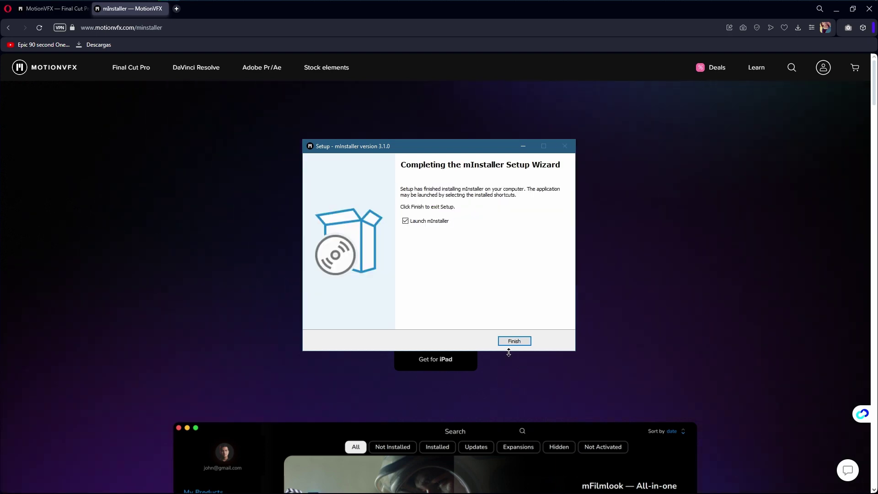
left_click(521, 344)
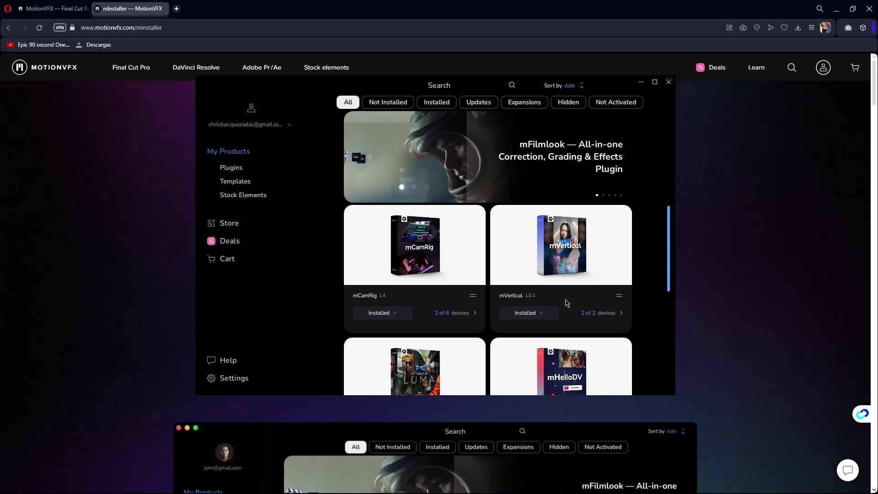
Check that mCamRig shows Installed in the mInstaller library, then close mInstaller.
mouse_move(669, 260)
left_mouse_down()
mouse_move(670, 374)
mouse_move(669, 281)
left_mouse_up()
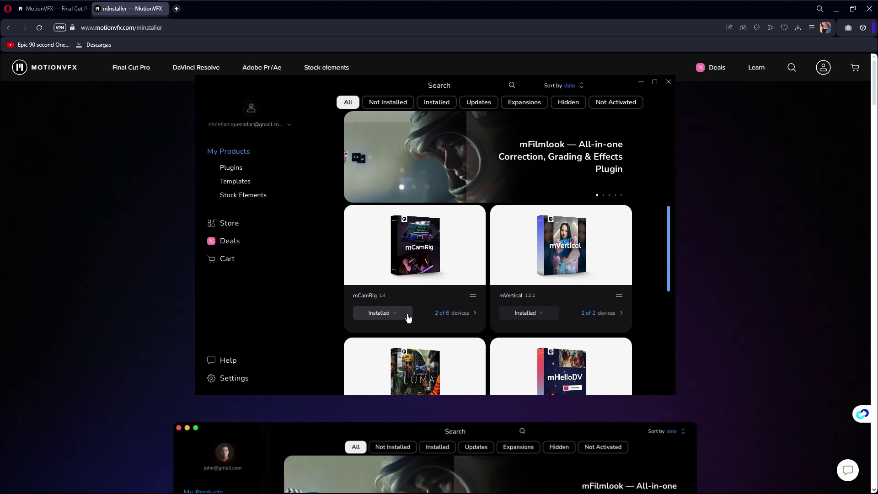
left_click(668, 81)
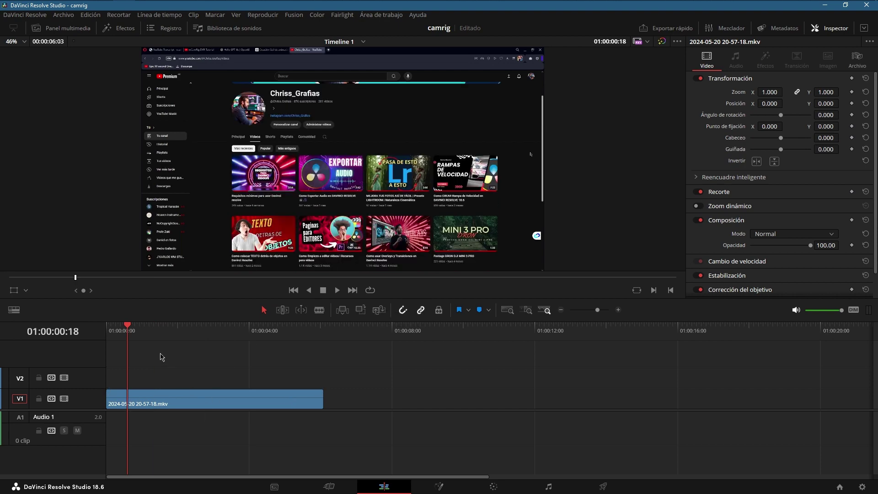
Place a Clip de ajuste adjustment clip on V2 above the screen recording.
left_click(119, 28)
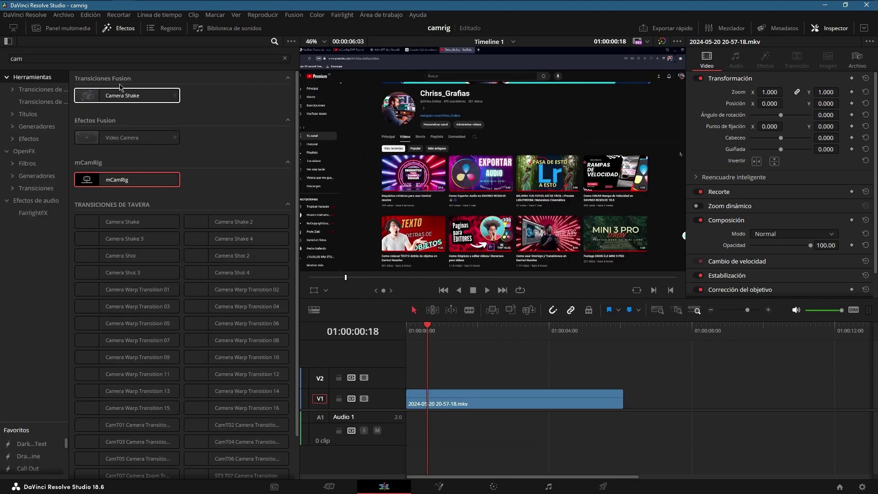
left_click(108, 58)
type("clip")
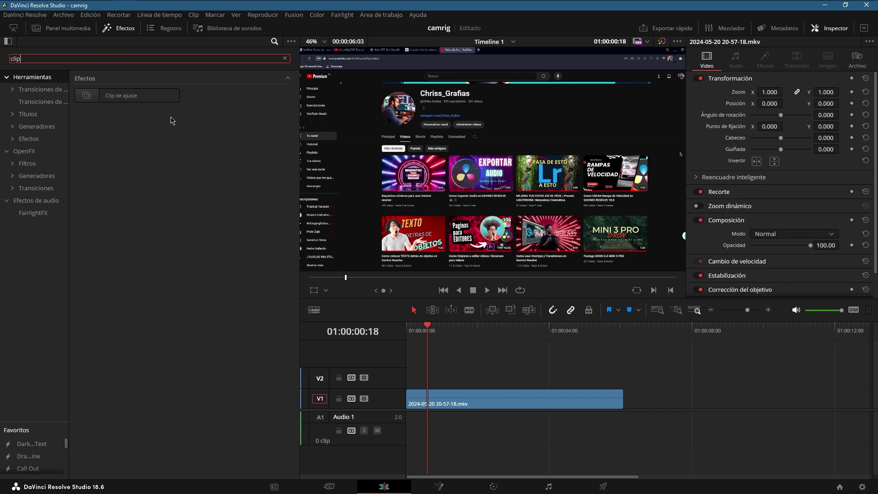
mouse_move(169, 96)
left_mouse_down()
mouse_move(426, 379)
mouse_move(413, 379)
left_mouse_up()
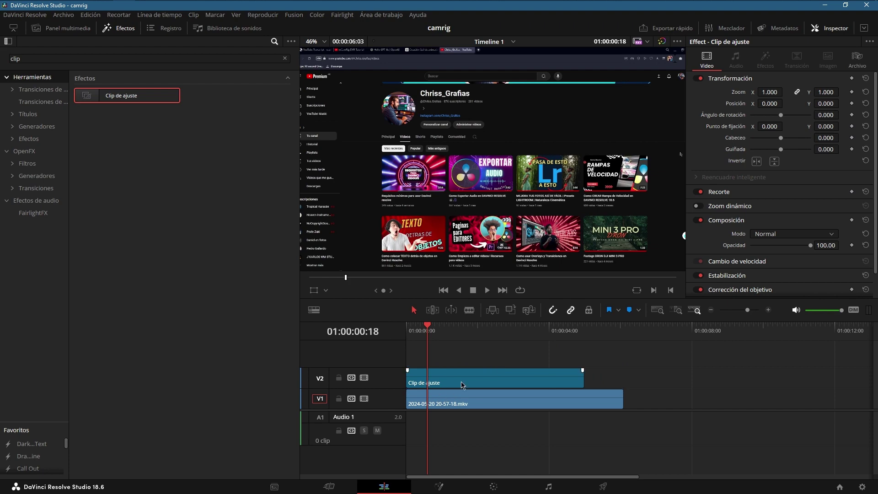
Apply the mCamRig effect to the adjustment clip.
triple_click(93, 59)
type("cam")
left_click_drag(128, 179, 451, 386)
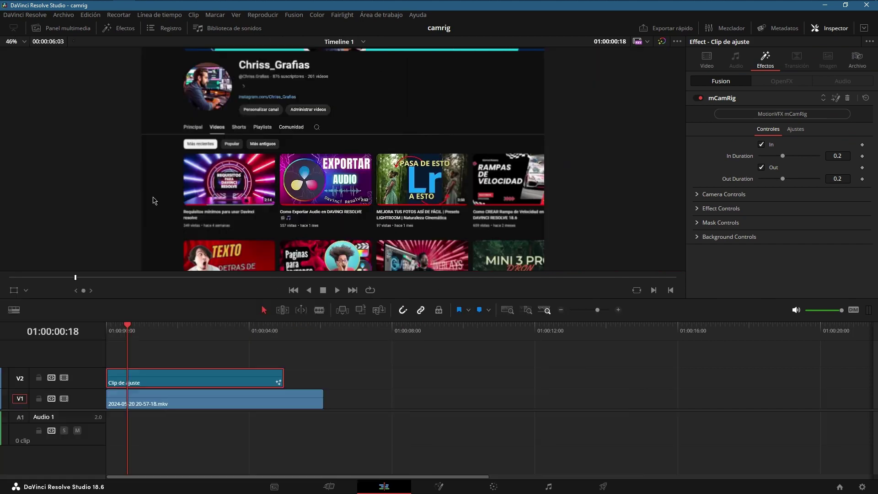
Hide the Effects library and set the mCamRig camera Pan to 34.0, previewing the result.
key("ctrl+shift+e")
left_click(697, 195)
scroll(769, 259, "down", 1)
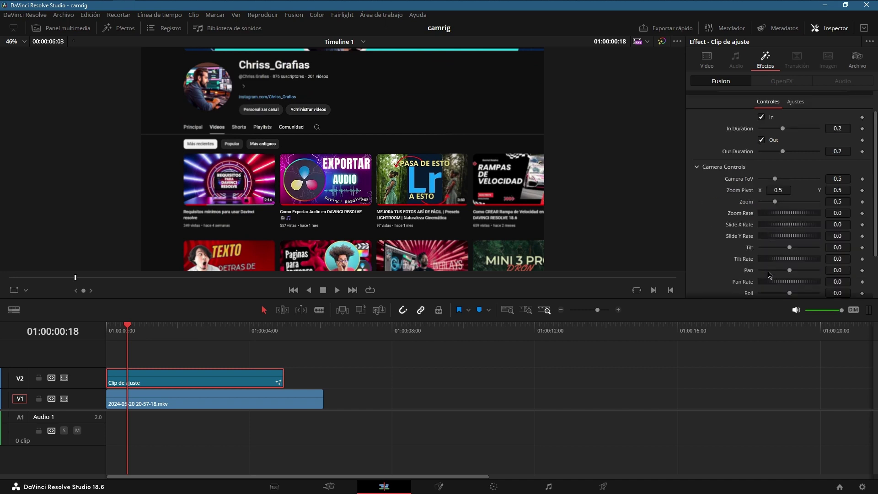
left_click_drag(791, 272, 809, 268)
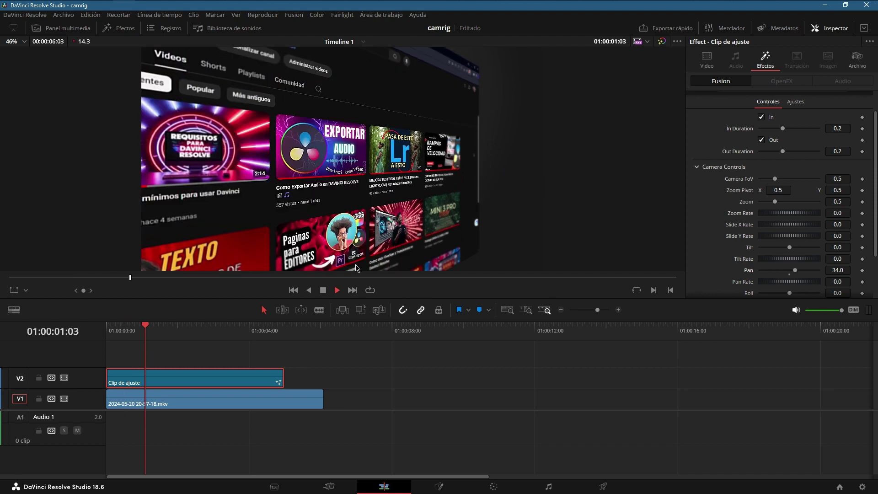
key("space")
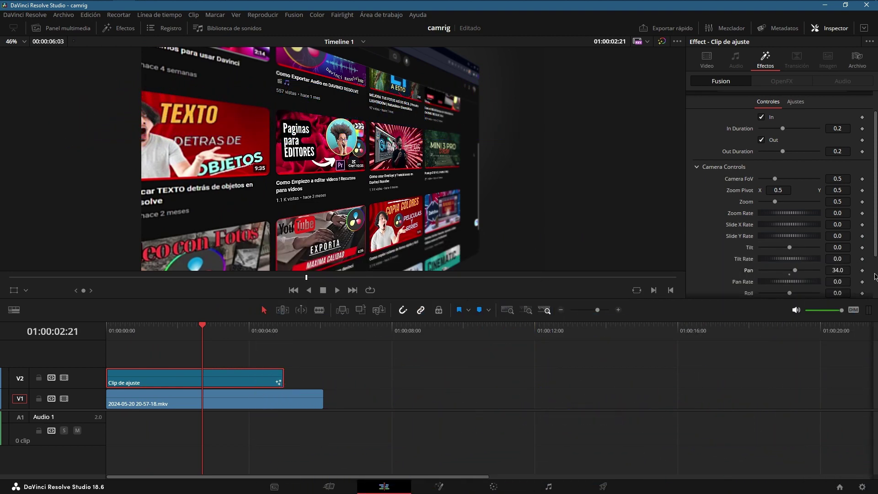
scroll(804, 197, "down", 3)
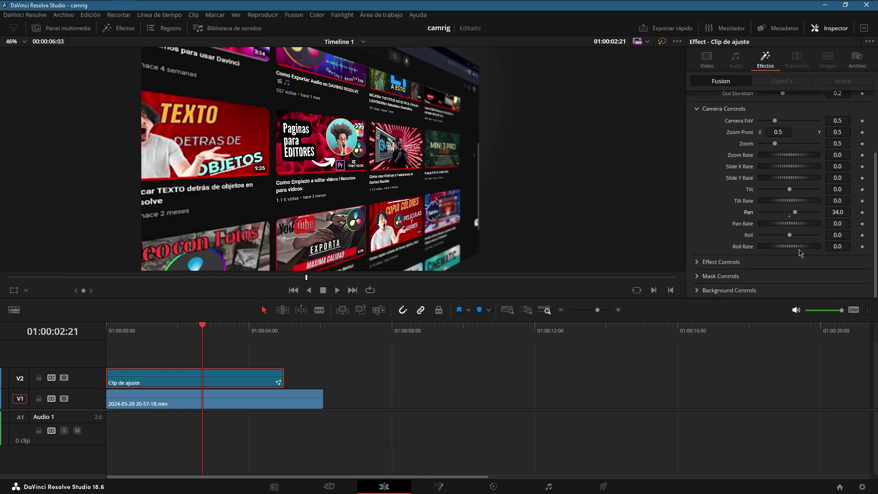
left_click(697, 289)
Make the mCamRig background a Linear gradient from teal #00557f to white.
left_click(697, 290)
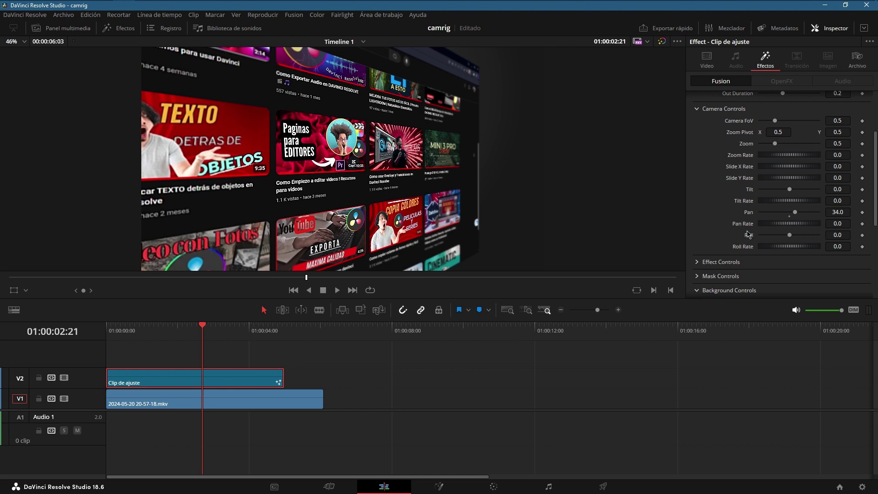
scroll(750, 229, "down", 4)
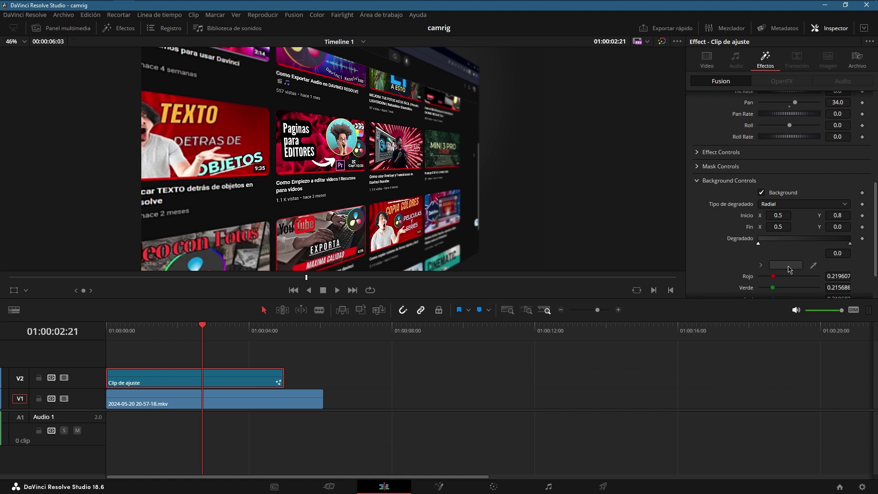
left_click(790, 269)
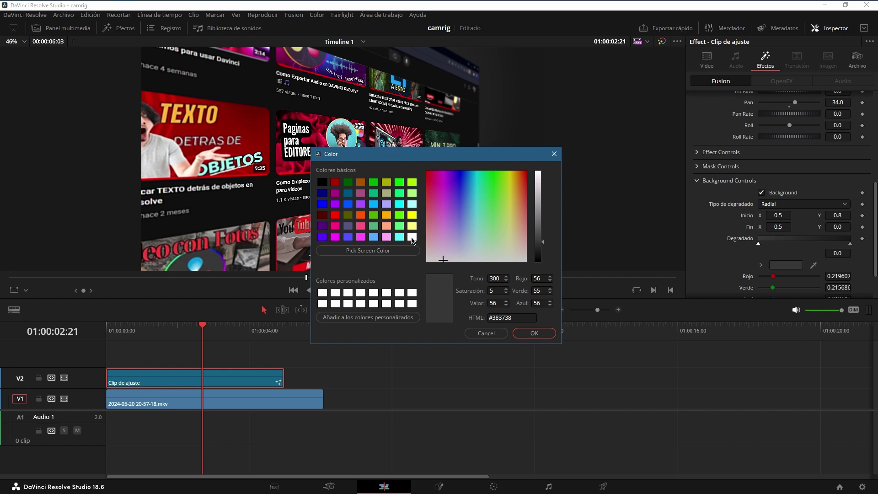
left_click(349, 194)
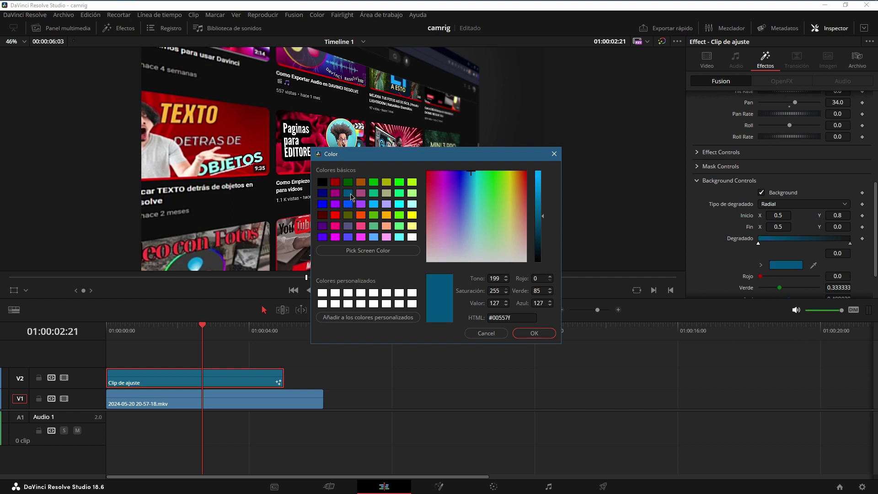
left_click(533, 334)
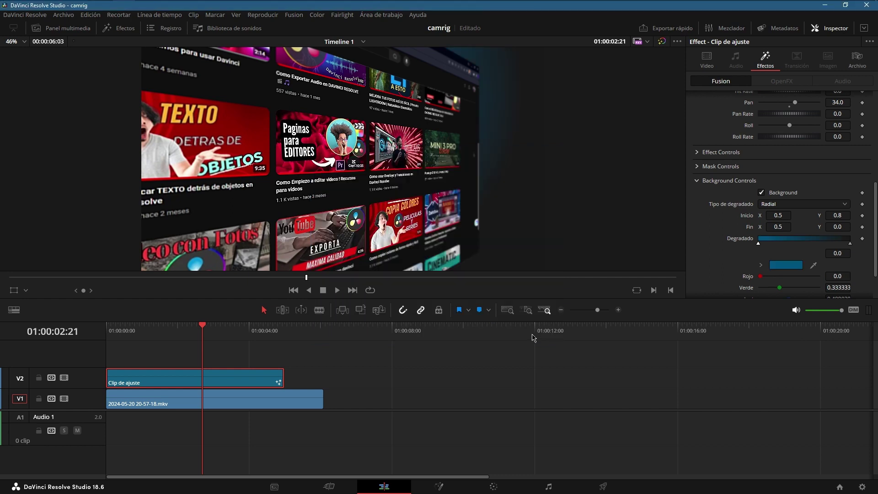
left_click(851, 244)
left_click(796, 267)
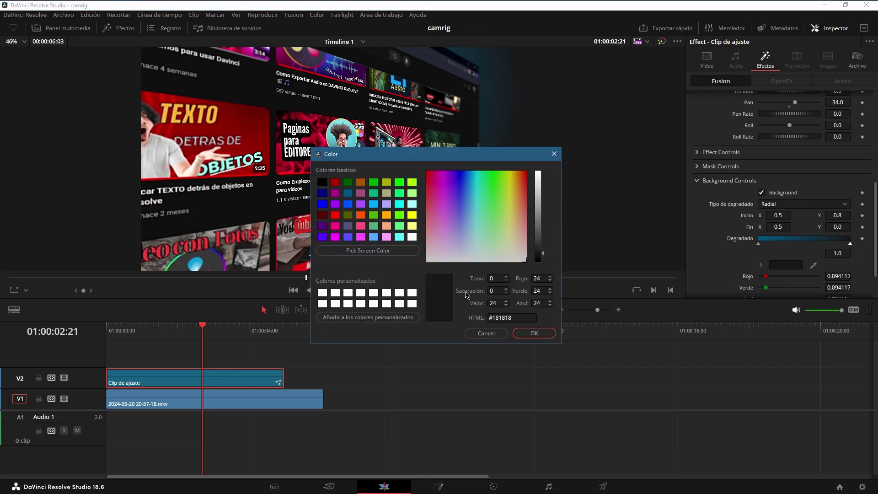
left_click(402, 252)
left_click(505, 131)
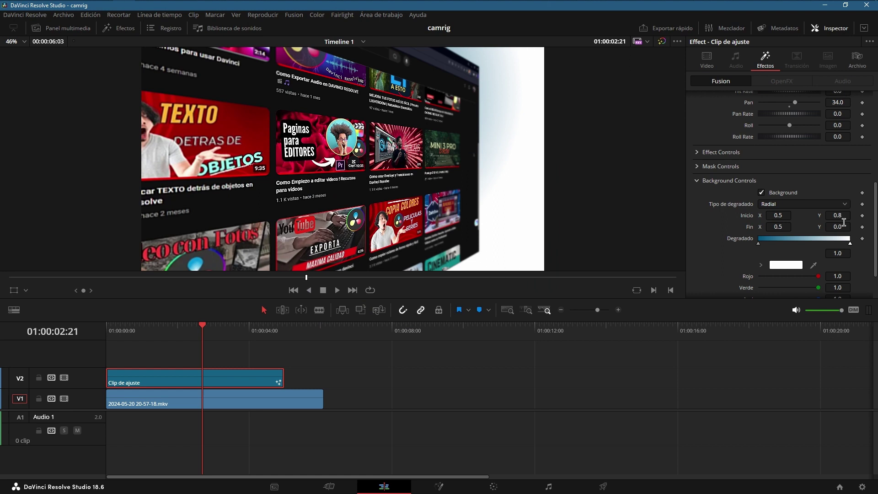
left_click(812, 207)
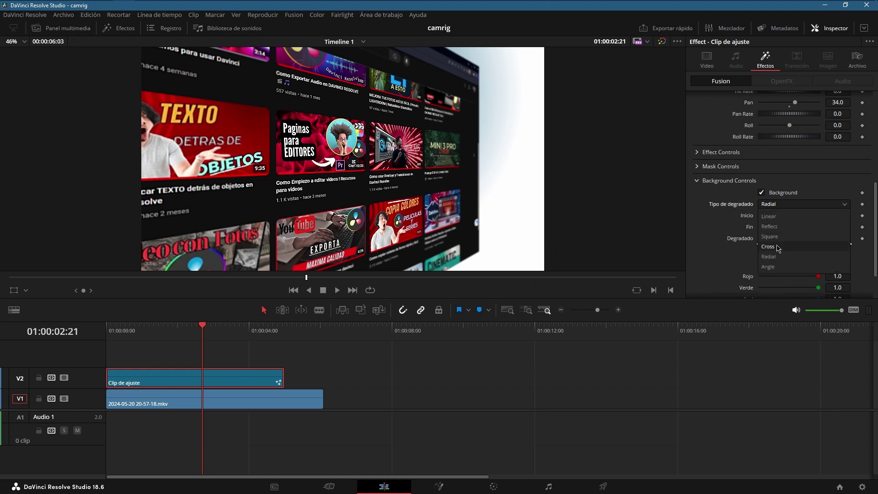
left_click(774, 217)
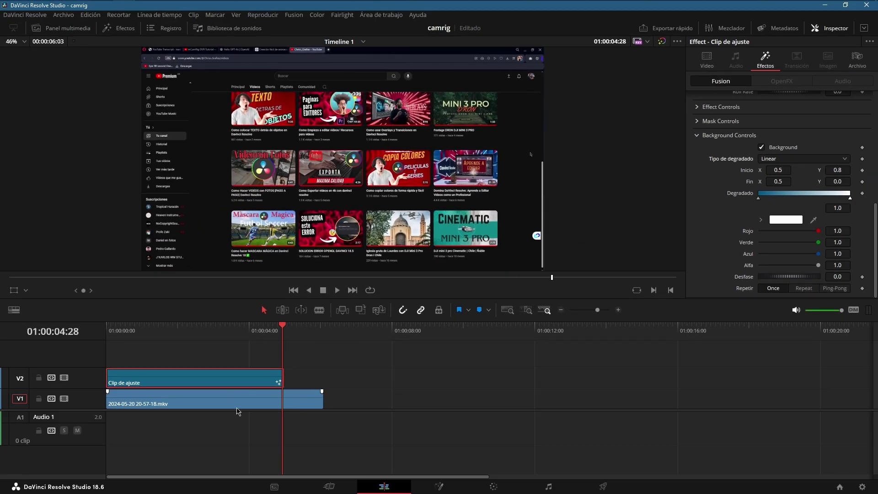
Copy the V1 screen recording and paste it directly after the first clip.
left_click(238, 411)
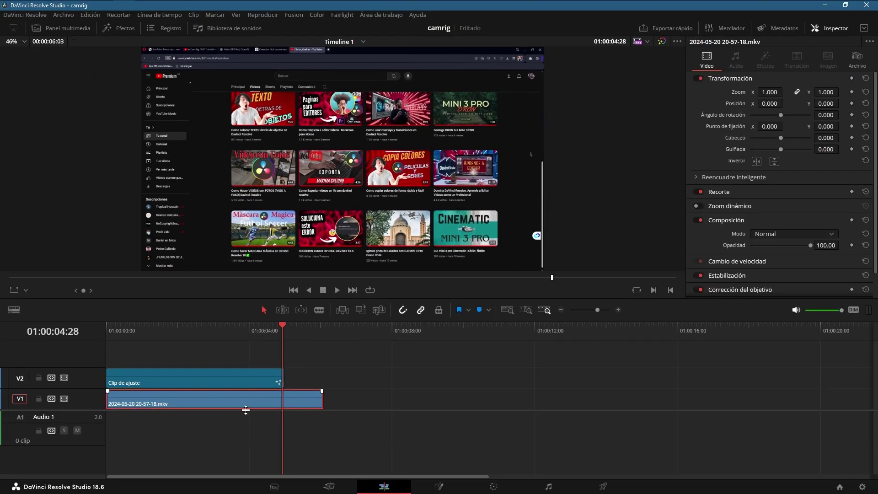
left_click(344, 398)
left_click(339, 333)
key("ctrl+v")
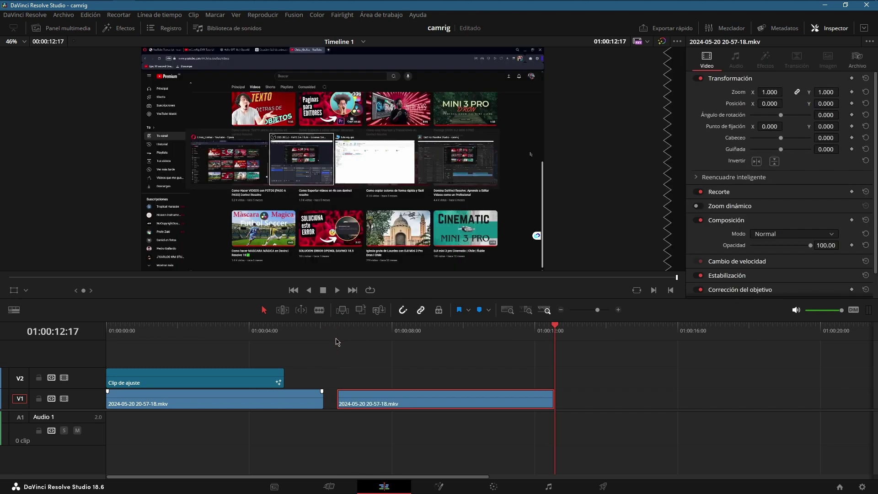
left_click_drag(375, 401, 361, 398)
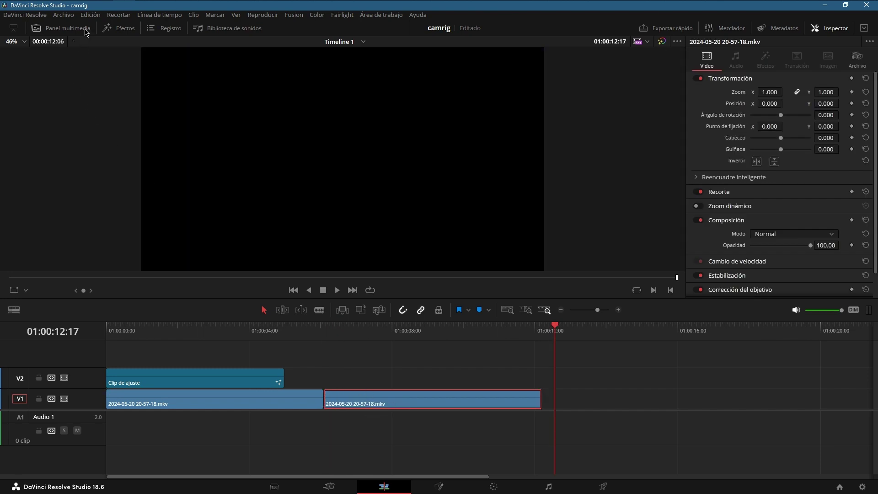
left_click(118, 27)
Place a second Clip de ajuste on V2 above the second recording copy.
double_click(101, 57)
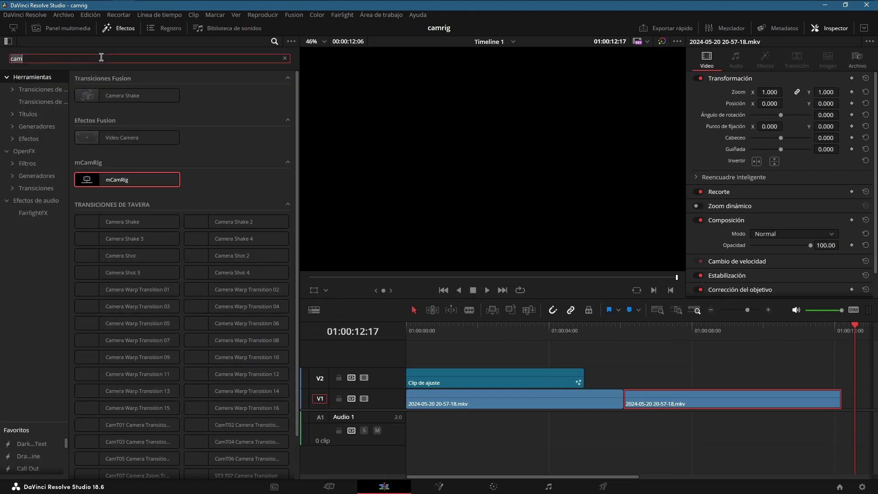
type("c")
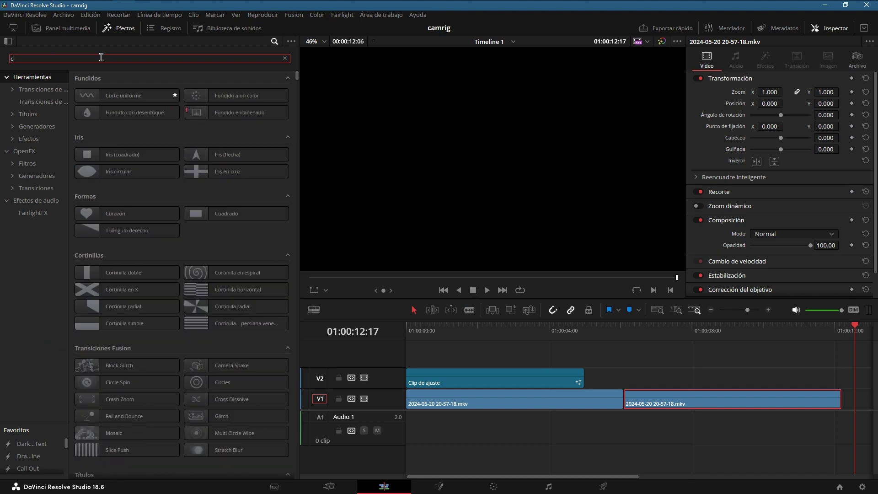
type("li")
left_click_drag(132, 96, 633, 381)
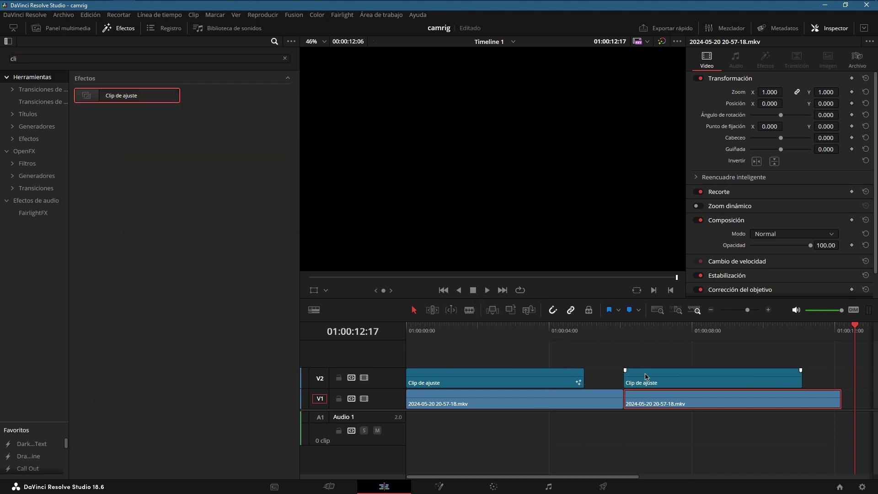
Apply mCamRig to the second adjustment clip.
left_click(658, 388)
double_click(93, 60)
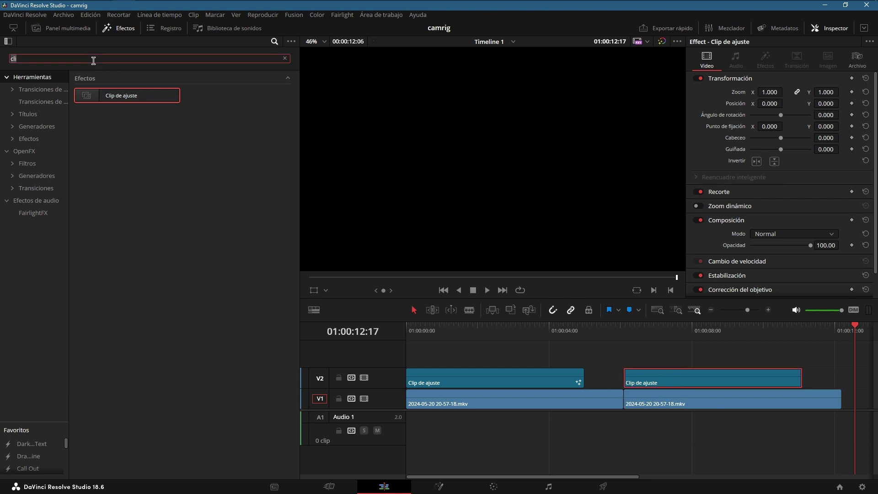
type("cam")
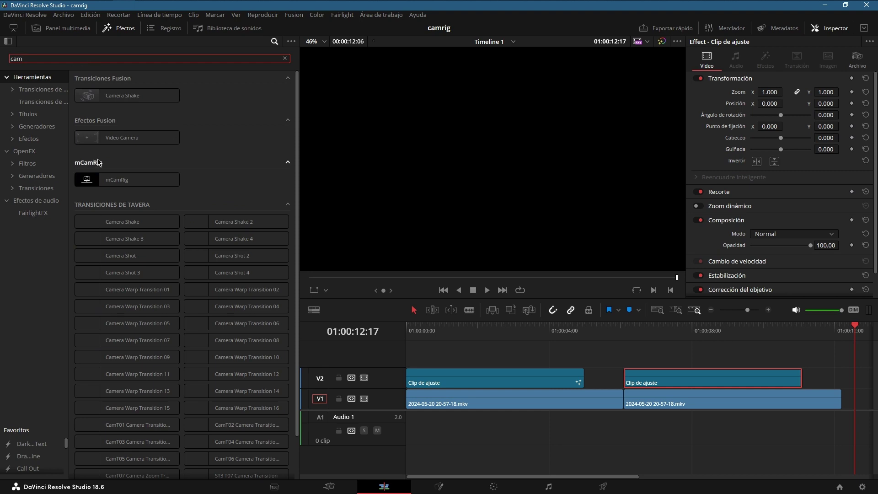
left_click_drag(116, 179, 658, 384)
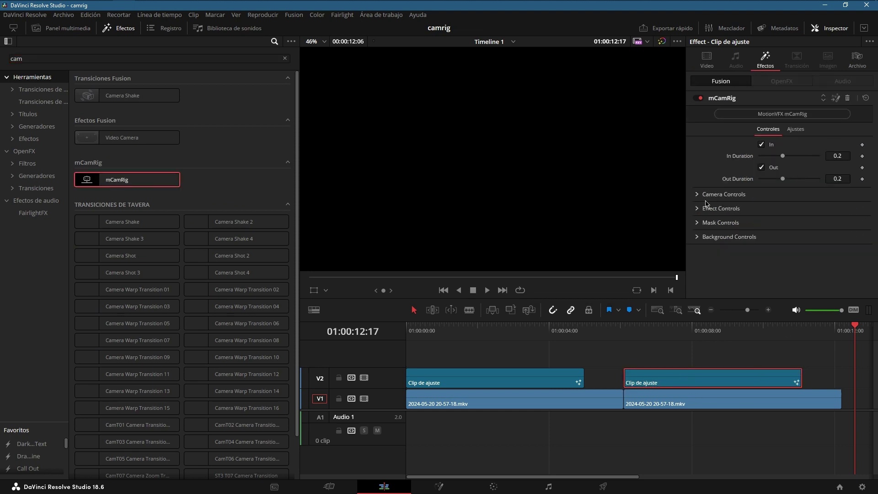
Turn off the In animation on the second mCamRig and set its camera Tilt to -42.0.
left_click_drag(642, 333, 646, 333)
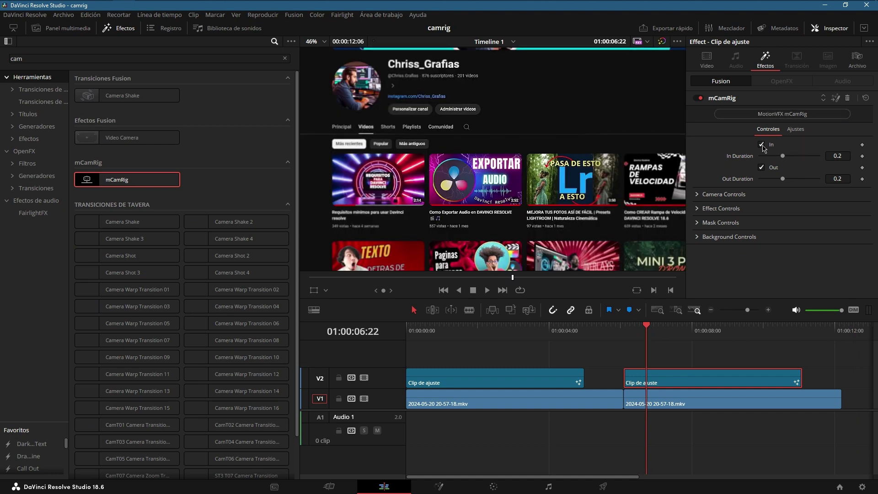
left_click(762, 145)
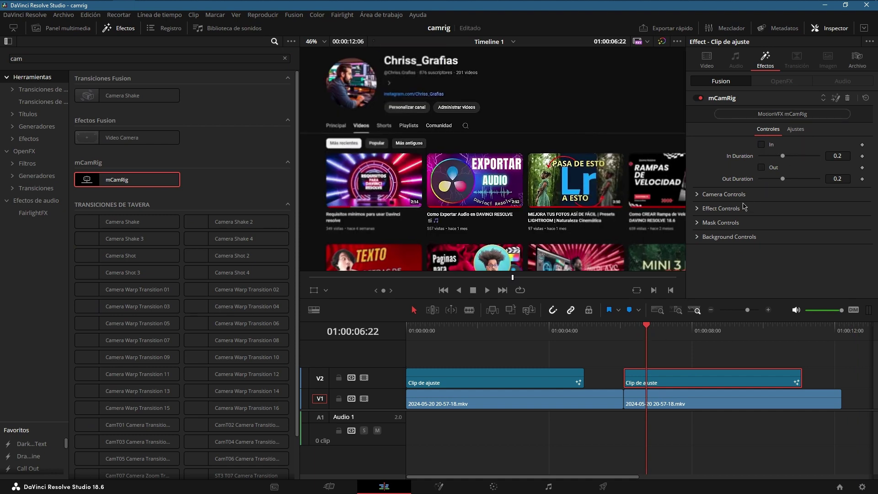
left_click(699, 196)
scroll(741, 260, "down", 2)
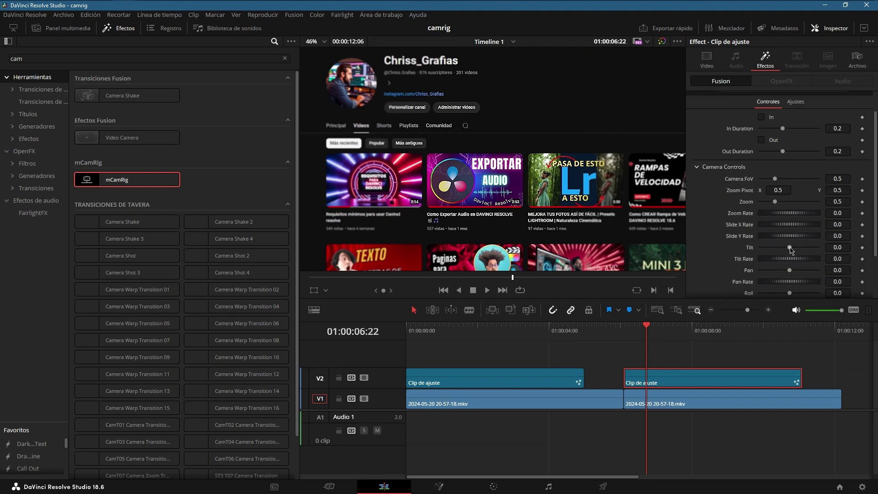
left_click_drag(790, 249, 784, 249)
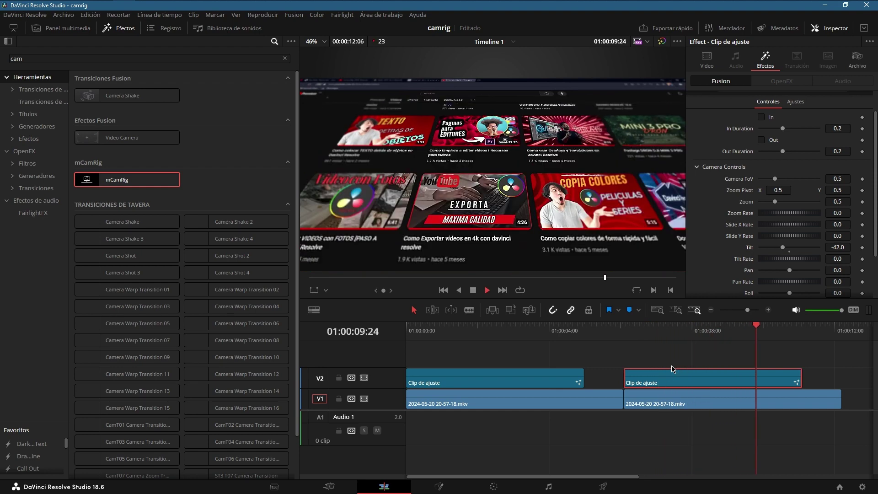
key("space")
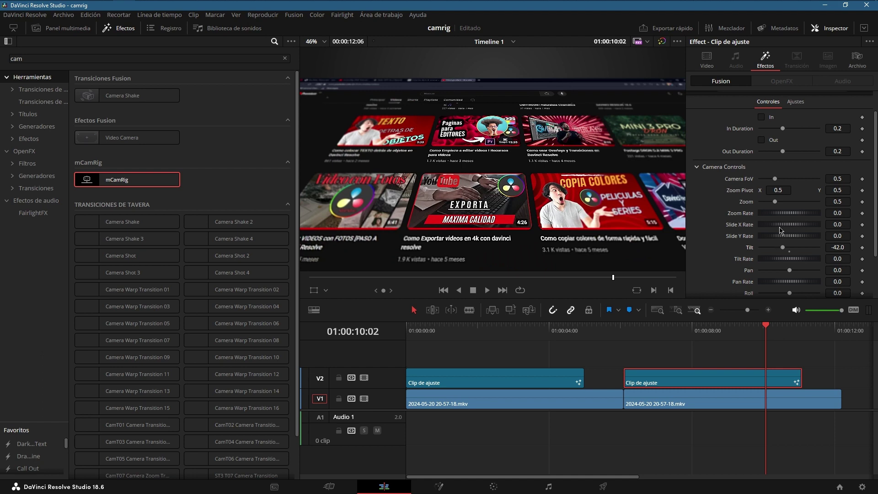
scroll(781, 230, "down", 1)
scroll(783, 228, "down", 1)
Collapse the camera settings, expand the mCamRig effect controls, and switch Sharpen off and save.
left_click(697, 112)
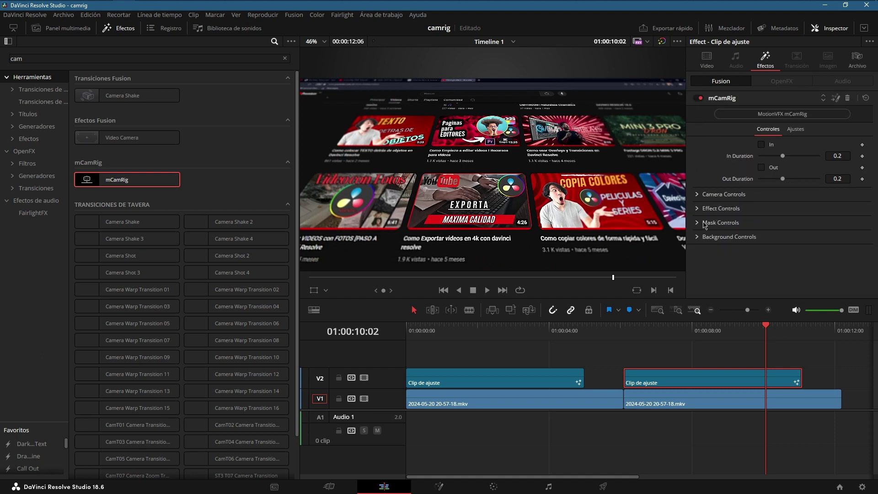
left_click(697, 209)
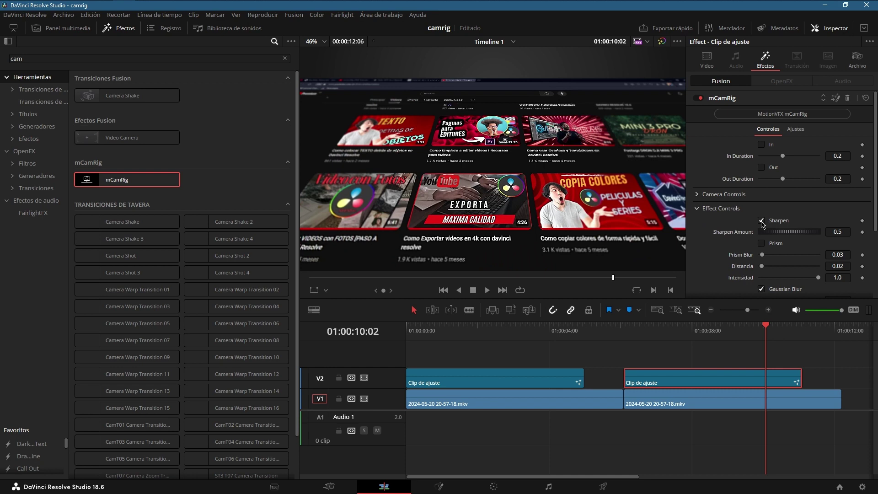
left_click(762, 222)
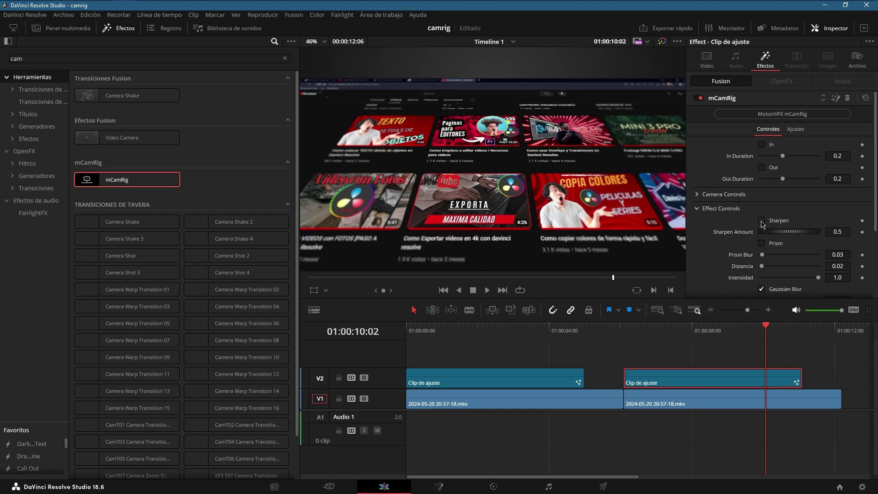
key("ctrl+s")
Turn Sharpen back on, save, and adjust Prism Blur, leaving it at 0.0.
left_click(762, 222)
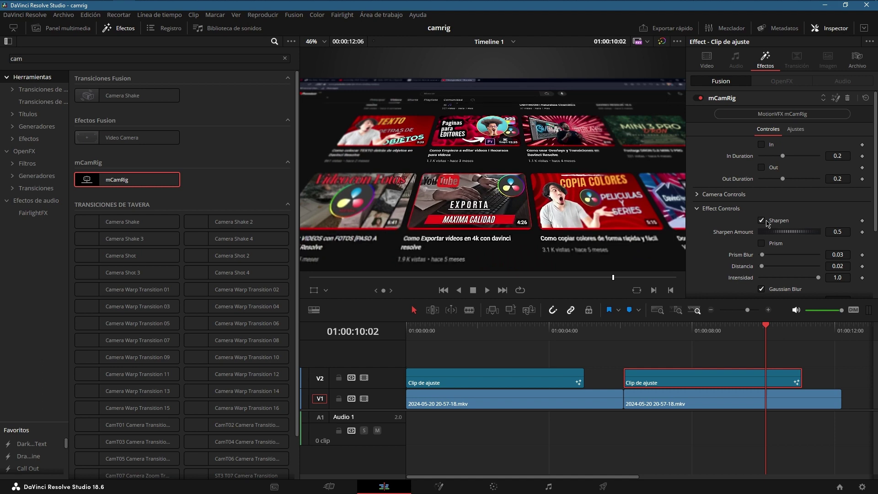
key("ctrl+s")
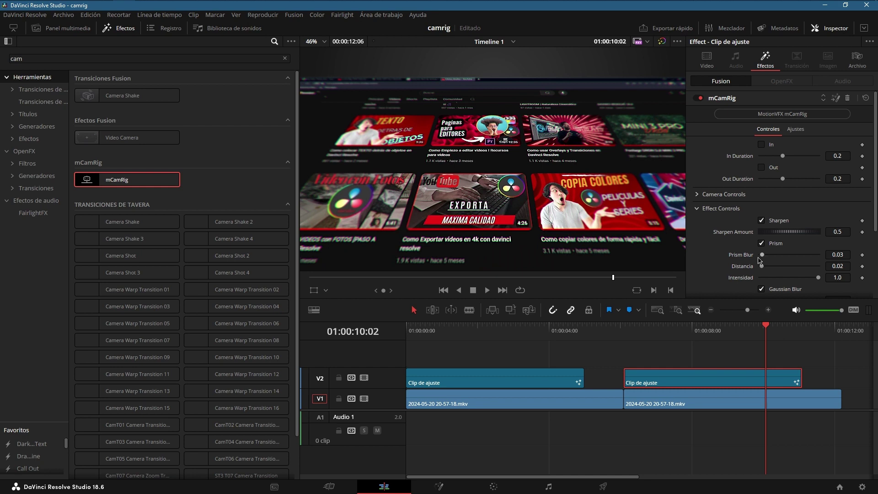
mouse_move(763, 255)
left_mouse_down()
mouse_move(794, 257)
mouse_move(760, 258)
left_mouse_up()
scroll(757, 275, "down", 2)
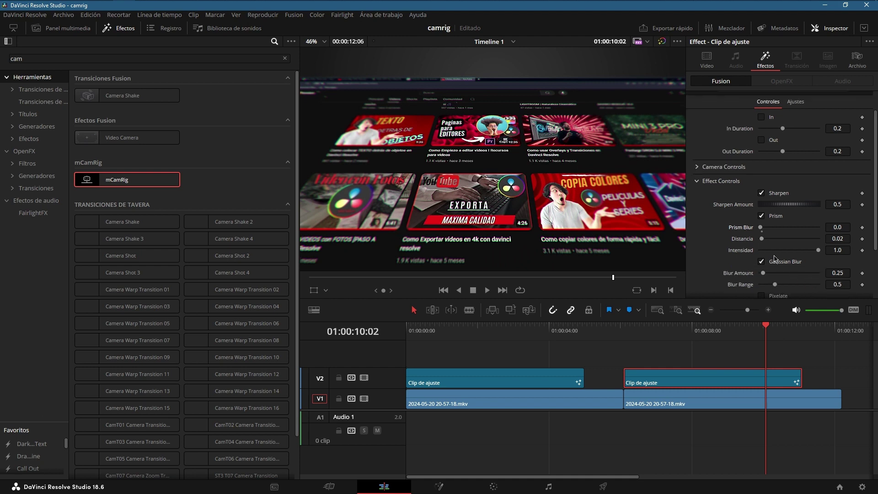
Turn off the Prism effect and save the project.
left_click(762, 216)
scroll(783, 264, "down", 2)
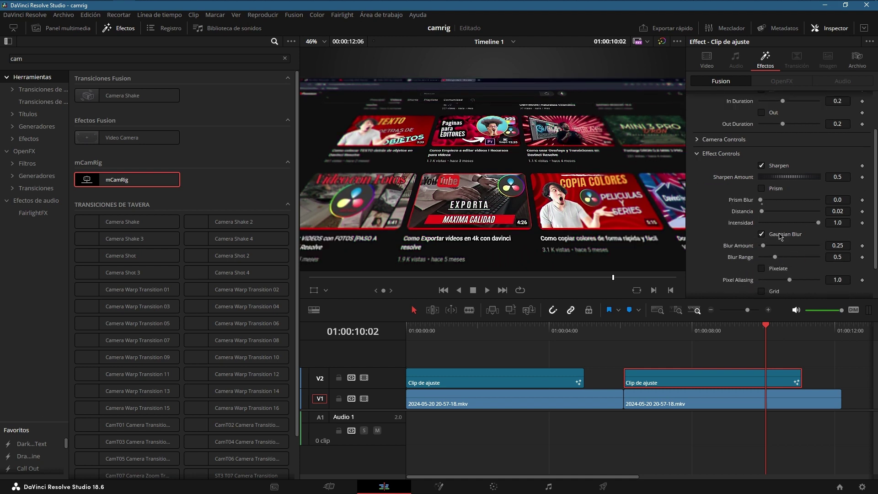
key("ctrl+s")
Enable Gaussian Blur with Blur Amount 0.276 and Blur Range 0.882, then save.
left_click(762, 235)
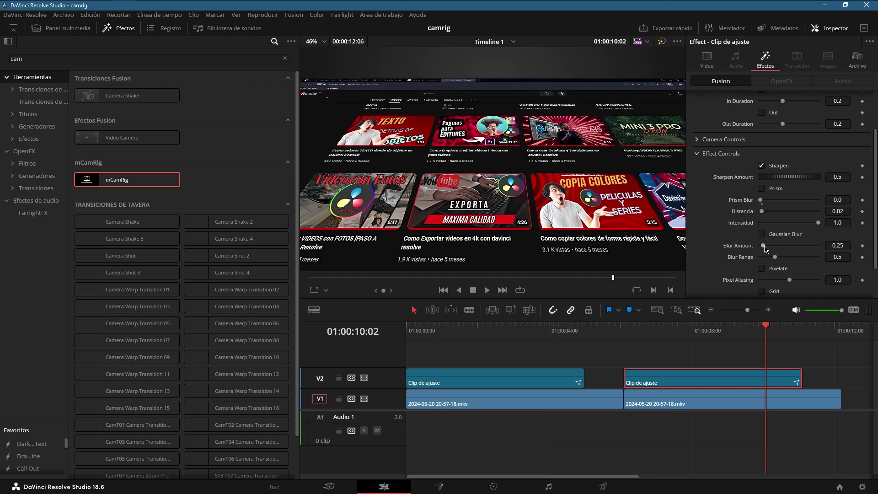
left_click(762, 236)
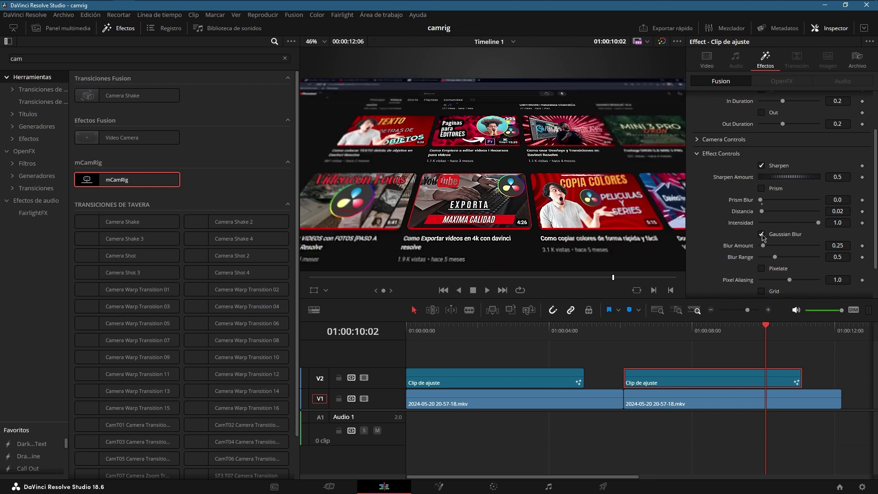
left_click(762, 235)
scroll(782, 265, "down", 2)
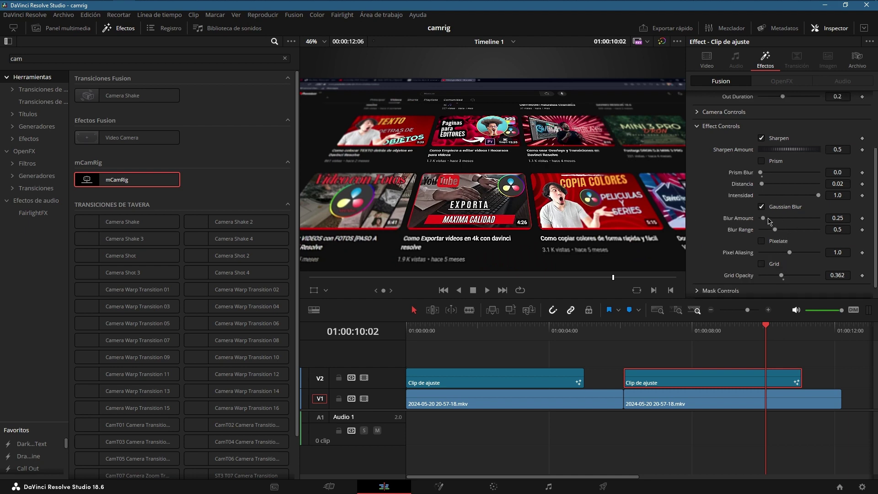
left_click_drag(769, 219, 761, 223)
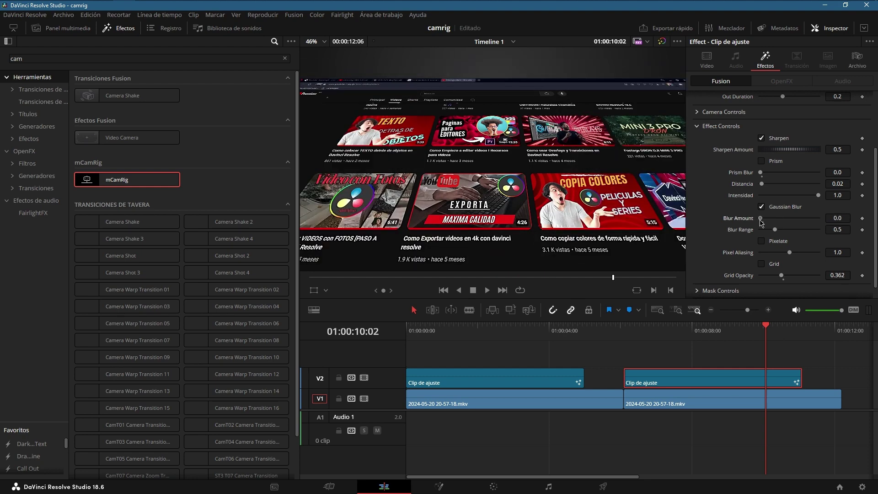
left_click_drag(762, 221, 786, 230)
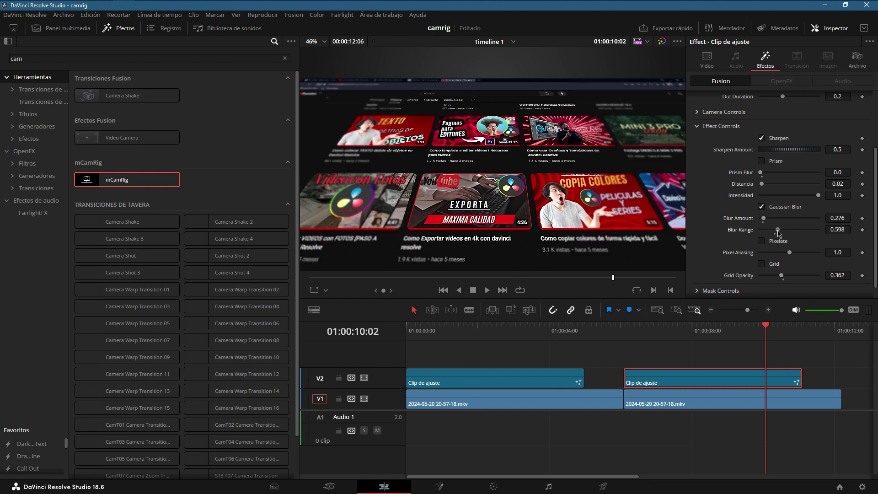
key("ctrl+s")
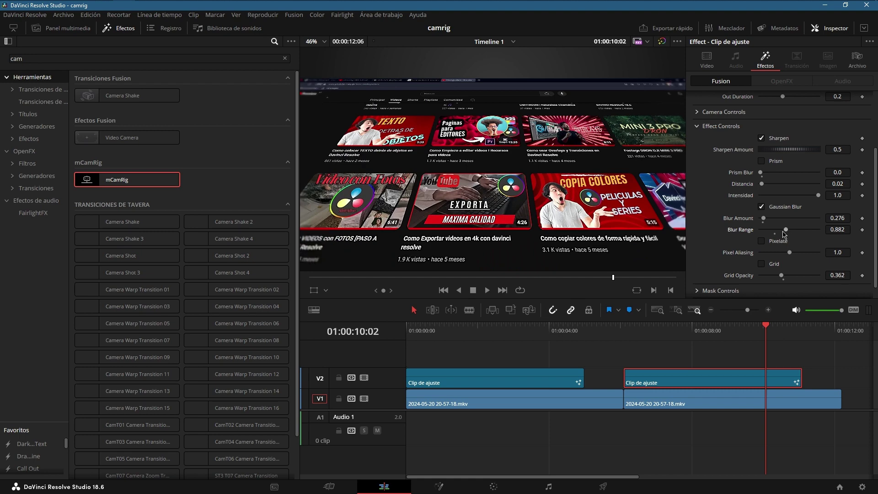
Enable Pixelate, set Pixel Aliasing to 1.496, then switch Pixelate off again.
left_click(761, 241)
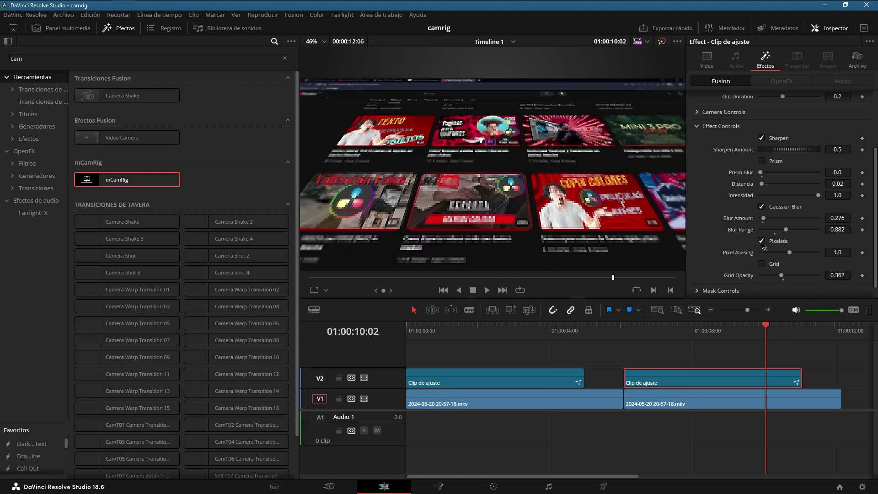
left_click_drag(789, 252, 804, 252)
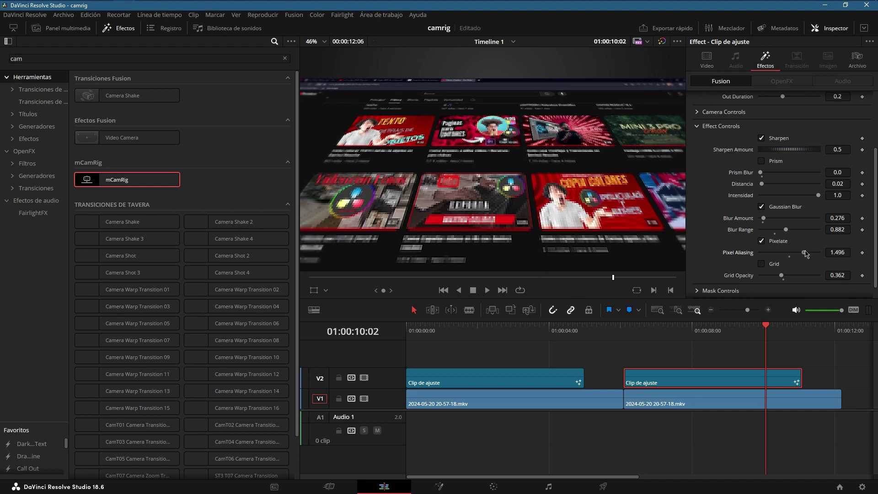
left_click(761, 241)
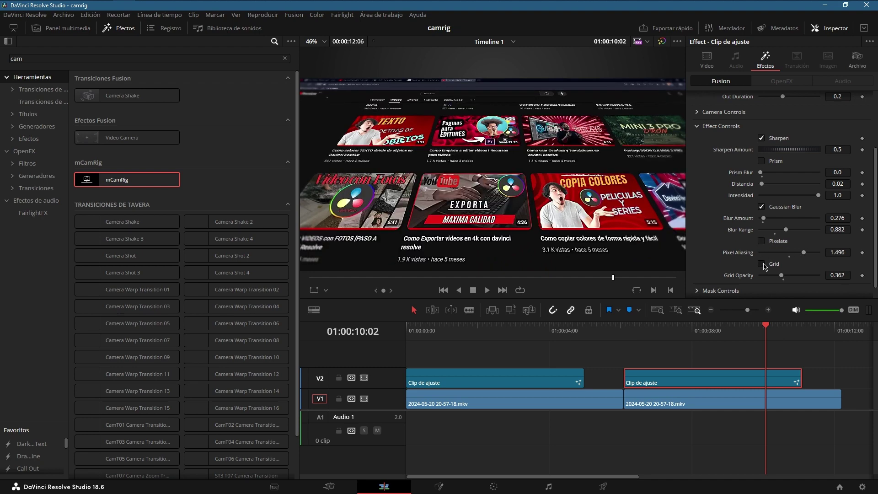
Enable Grid, set Grid Opacity to 0.992, then switch Grid off again.
left_click(762, 265)
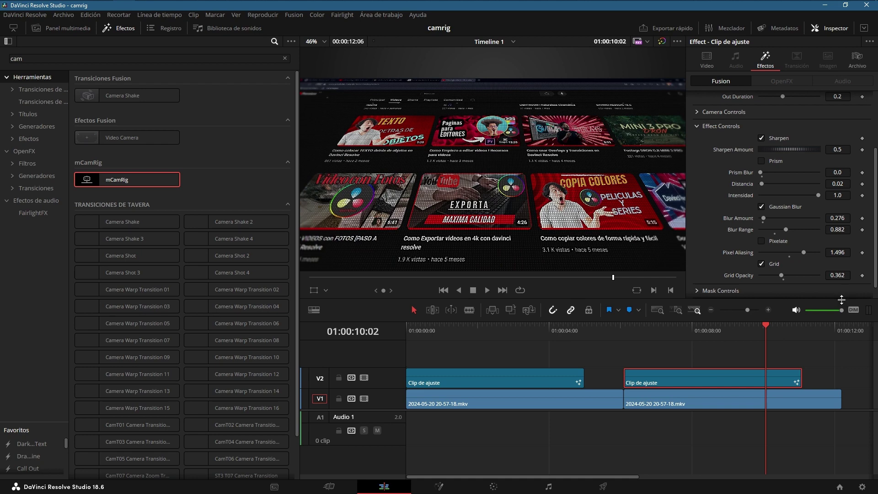
mouse_move(782, 276)
left_mouse_down()
mouse_move(770, 275)
mouse_move(819, 283)
left_mouse_up()
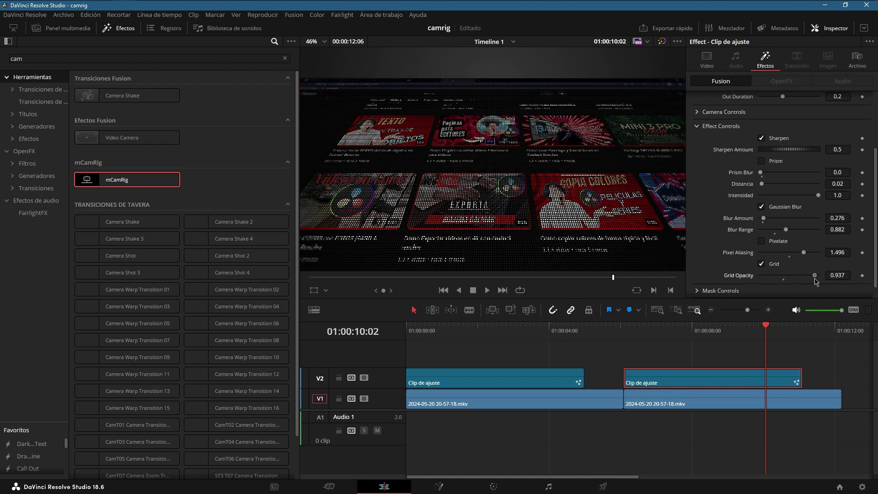
left_click(762, 264)
scroll(805, 263, "down", 1)
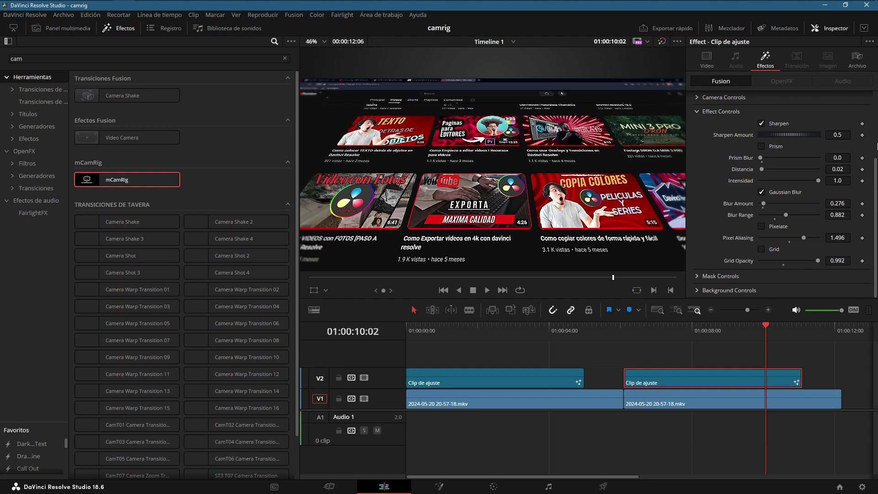
Switch to the Deliver page to render the finished timeline.
left_click(609, 489)
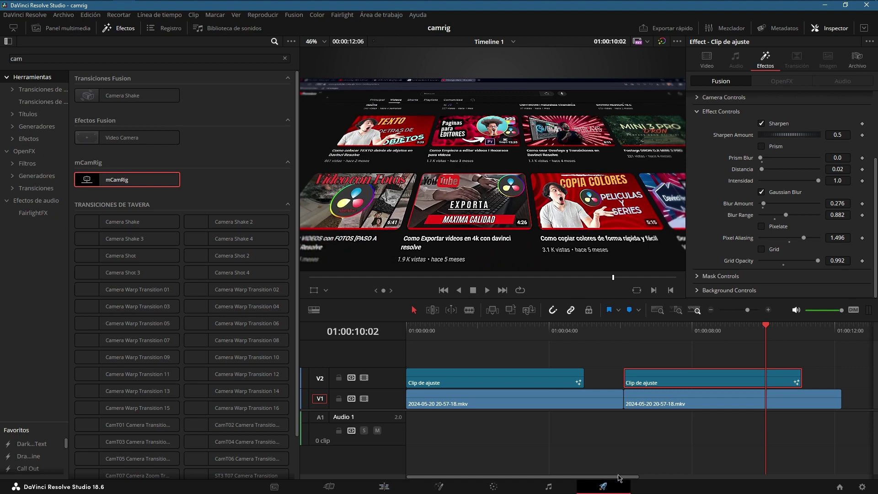